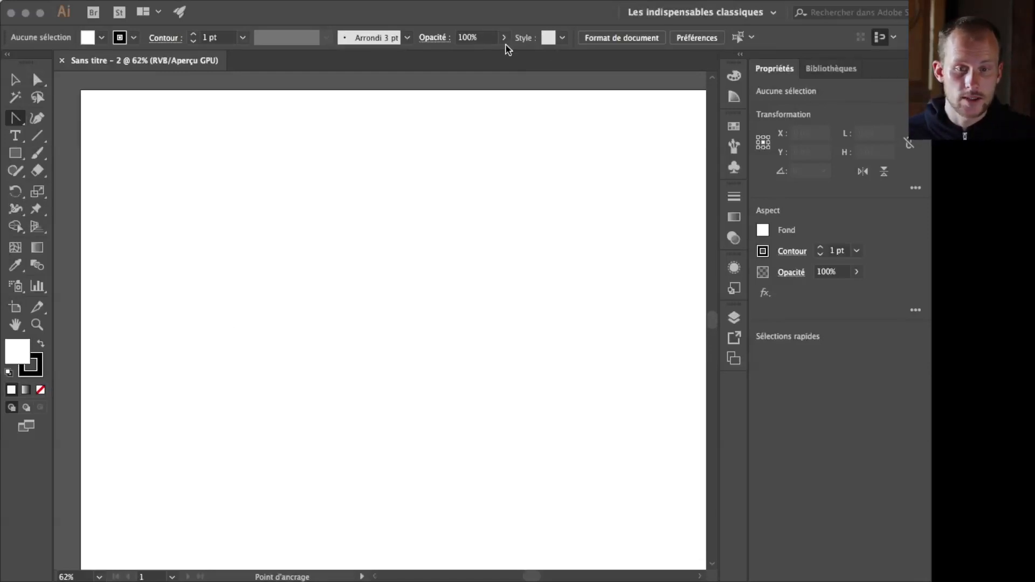
left_click(690, 14)
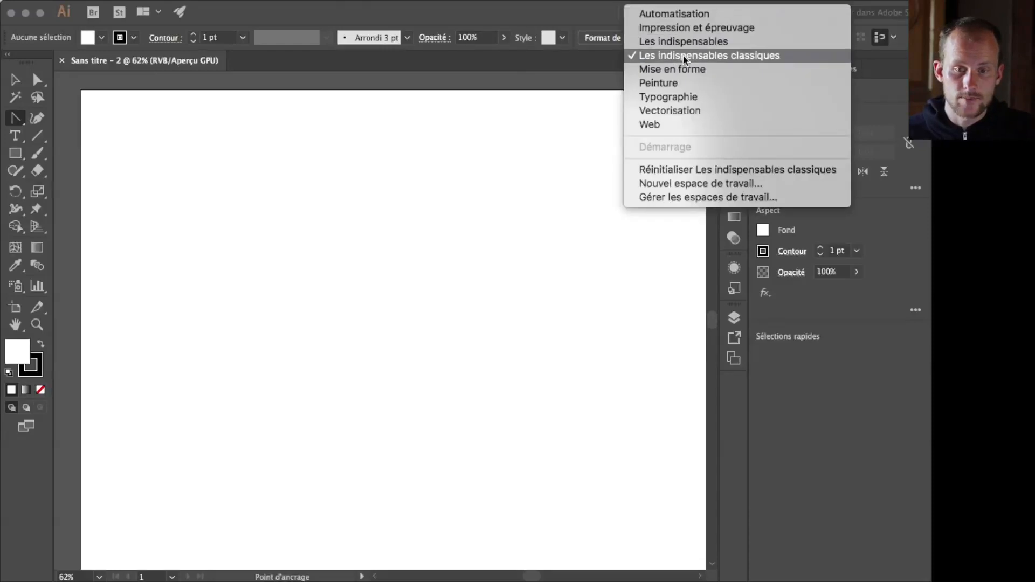
left_click(593, 15)
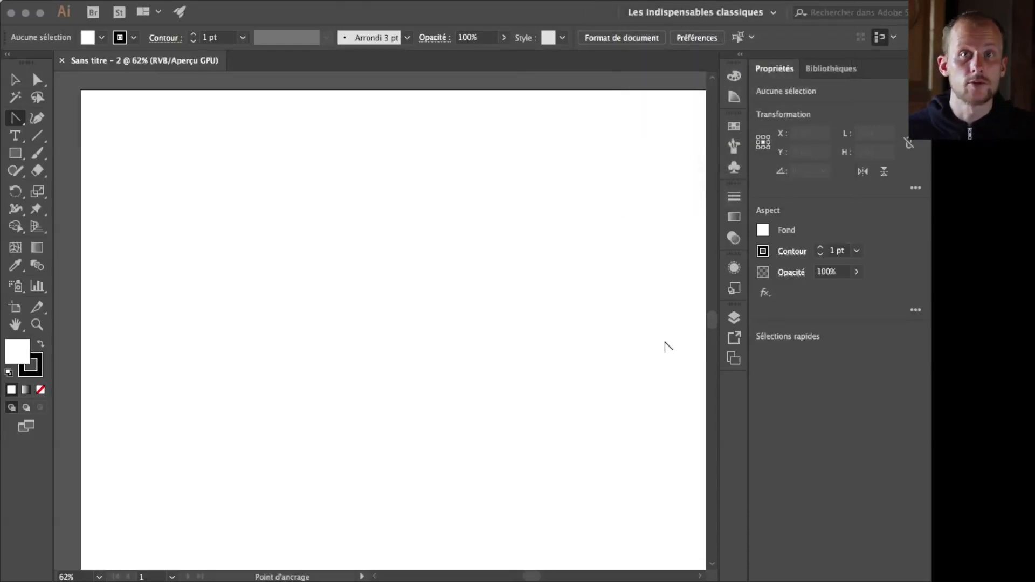
left_click(729, 316)
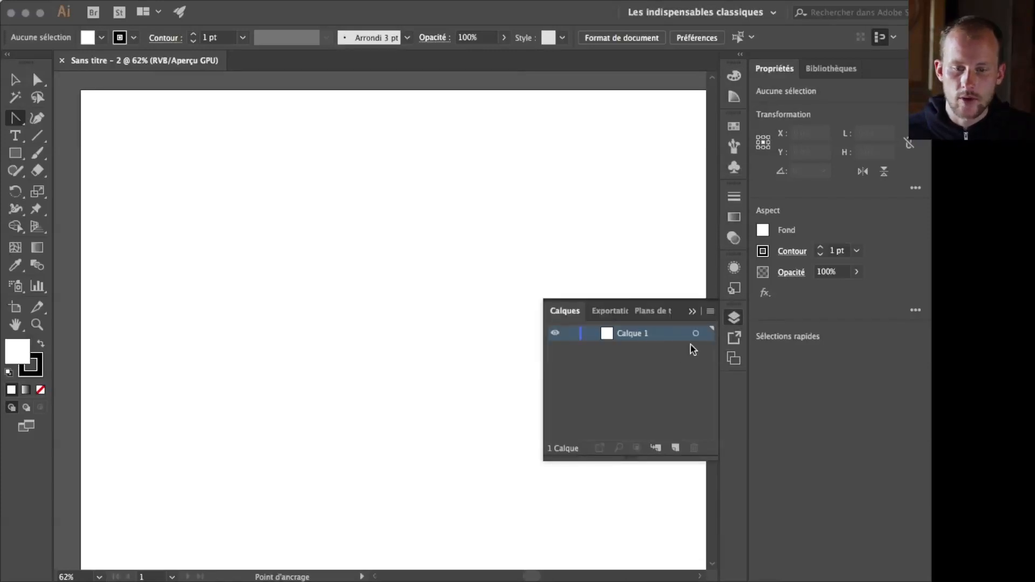
left_click(735, 318)
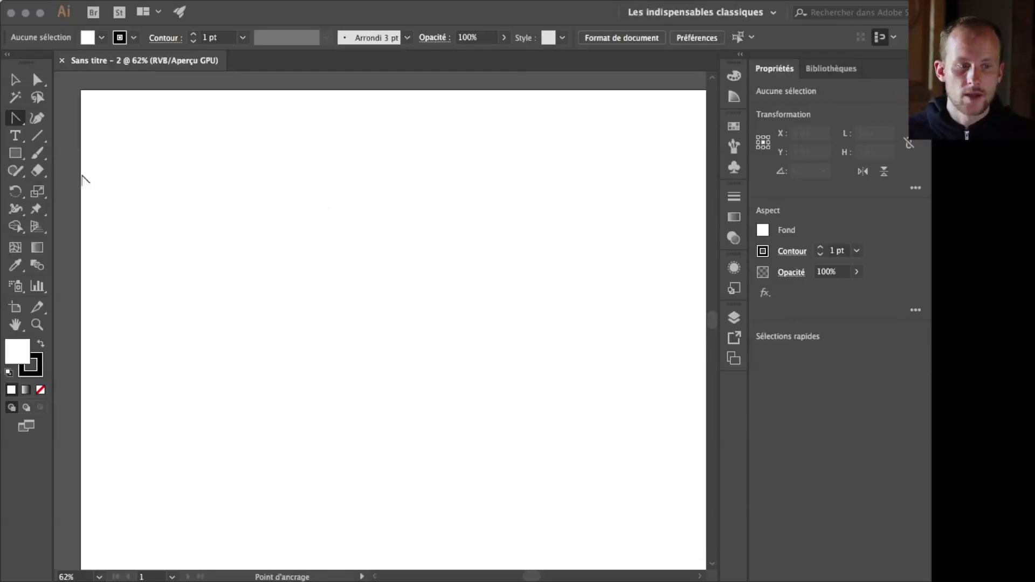
Step: Draw a rectangle about 299 px wide and 172 px high left of the artboard's centre
left_click(16, 154)
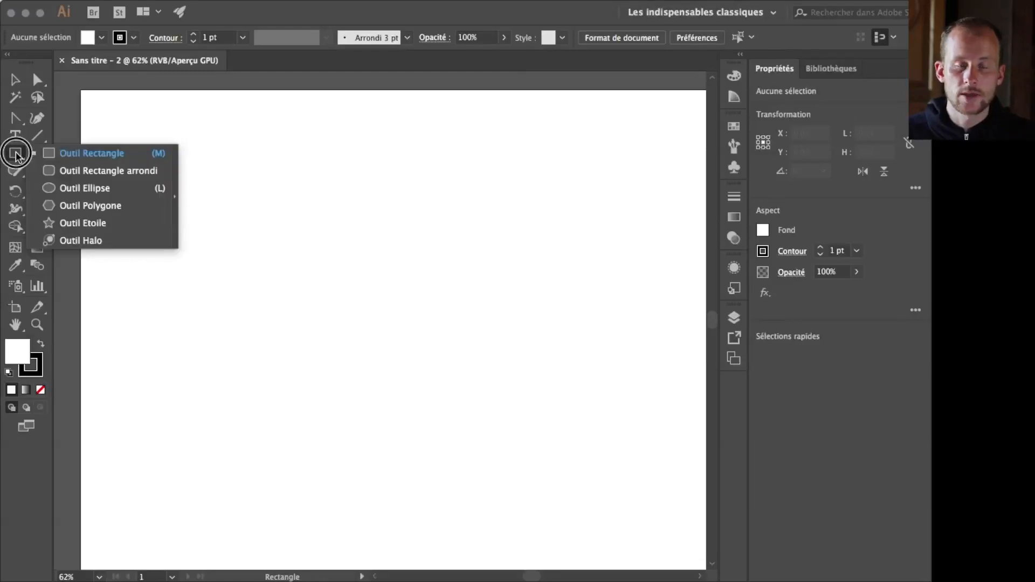
left_click_drag(17, 157, 75, 154)
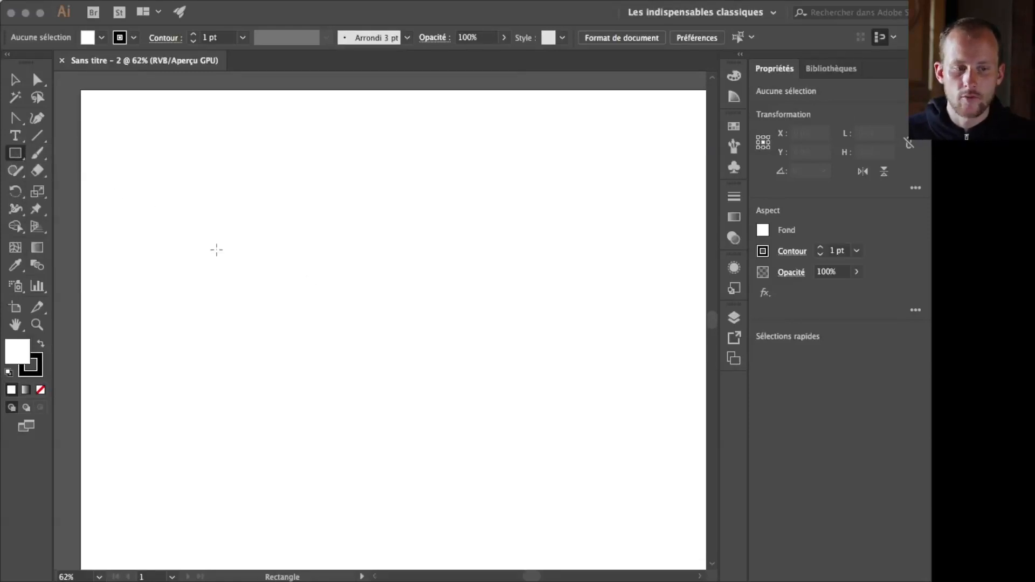
left_click_drag(268, 281, 396, 354)
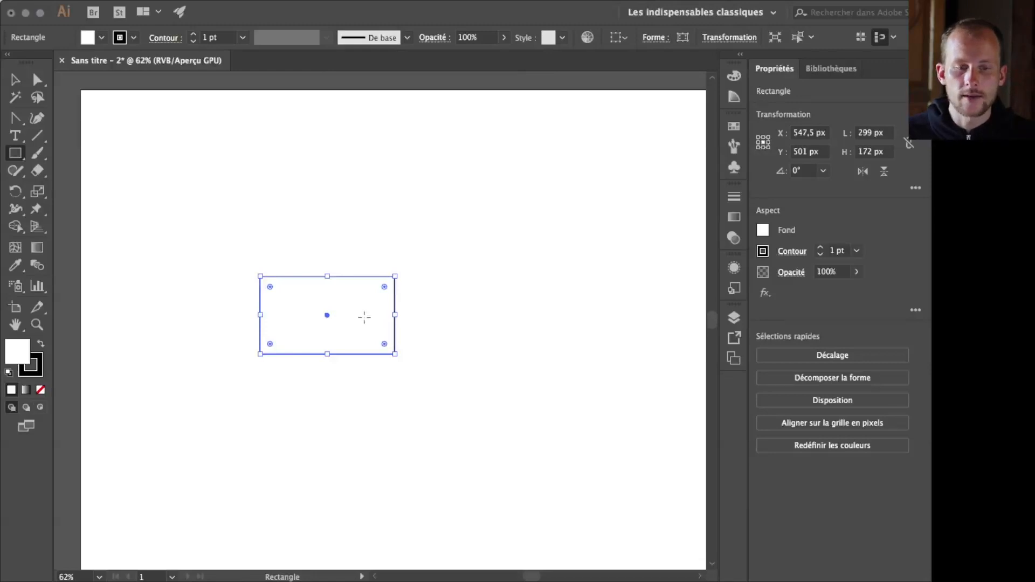
Step: Fill the rectangle with the black swatch
left_click(764, 230)
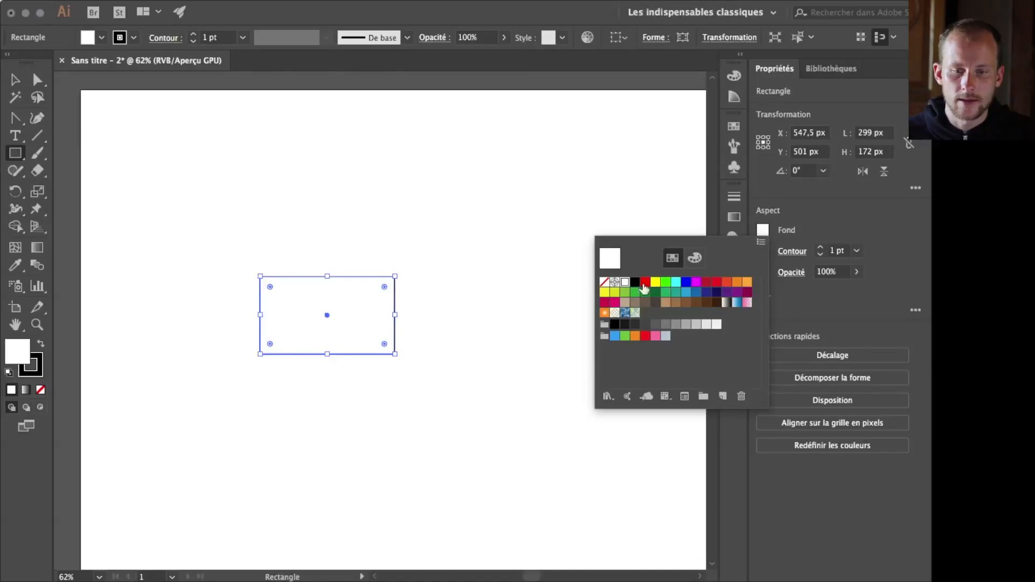
left_click(695, 258)
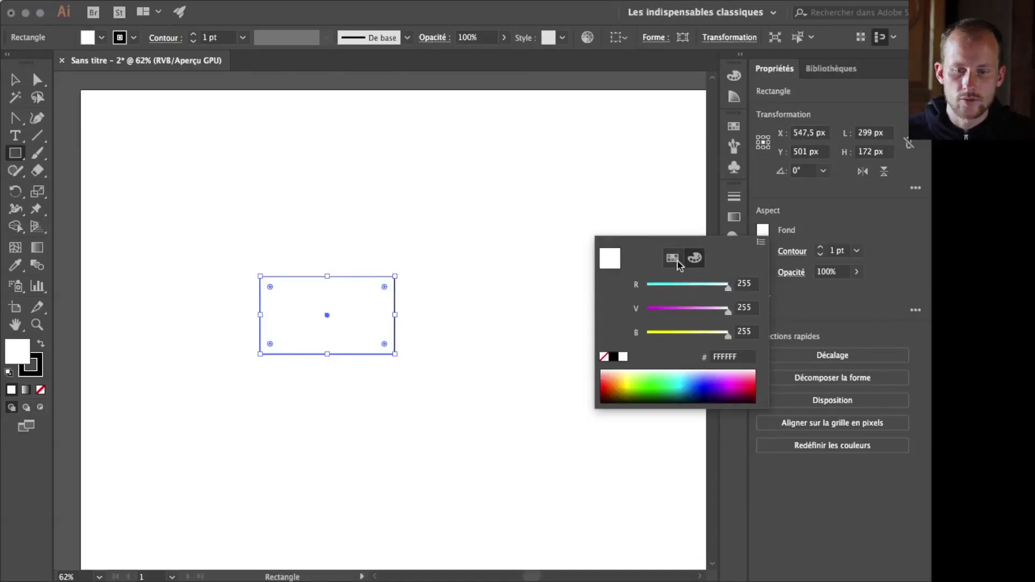
left_click(672, 258)
left_click(635, 282)
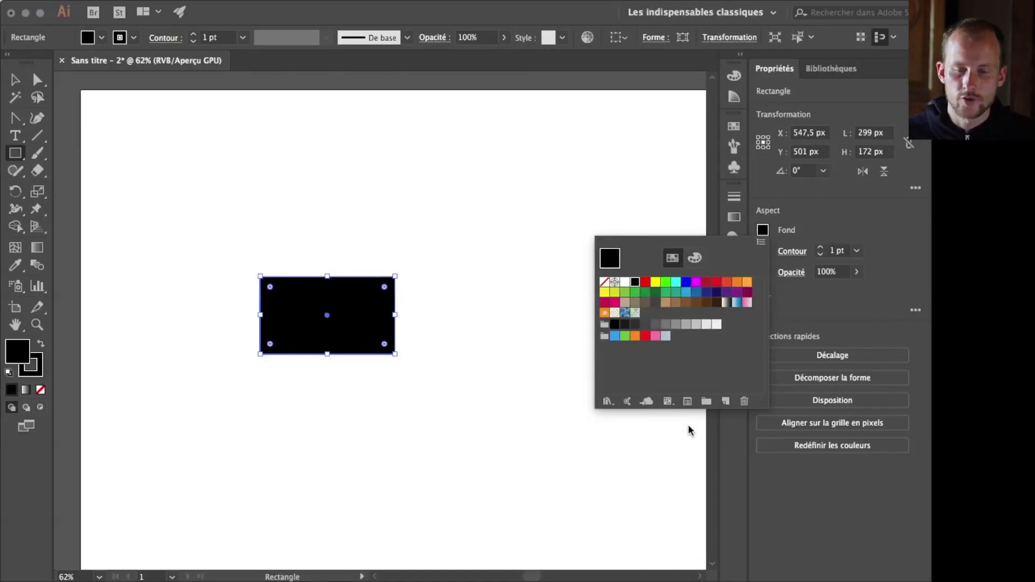
left_click(811, 233)
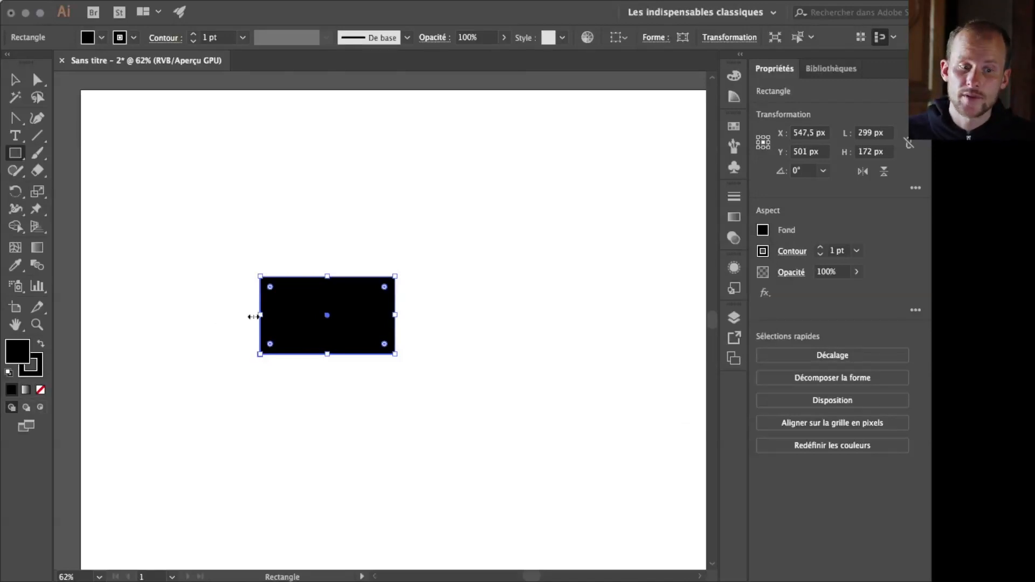
Step: Add an anchor point midway on the rectangle's left edge and pull it outward to about X 308 px
left_click_drag(16, 118, 81, 118)
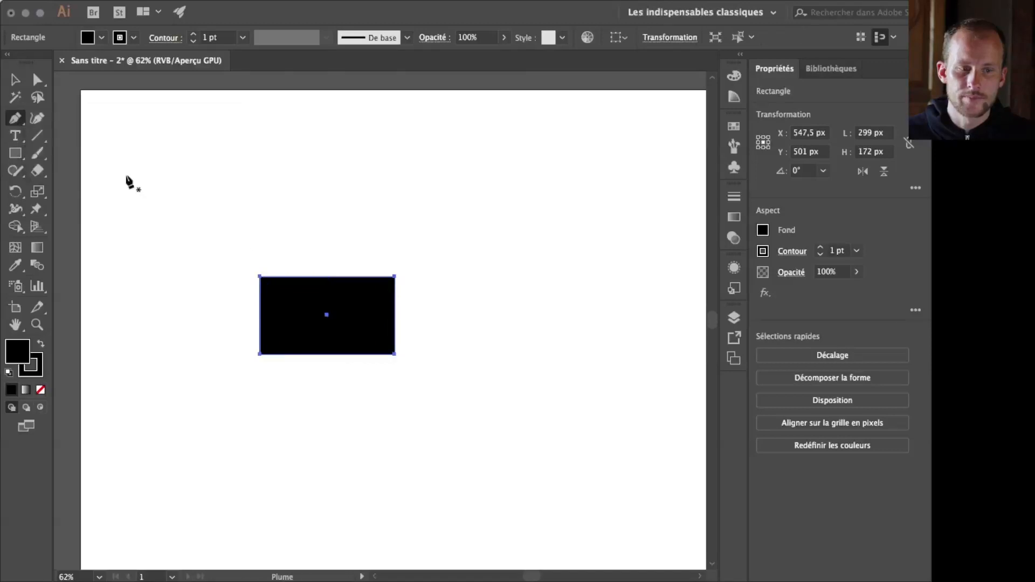
left_click(260, 315)
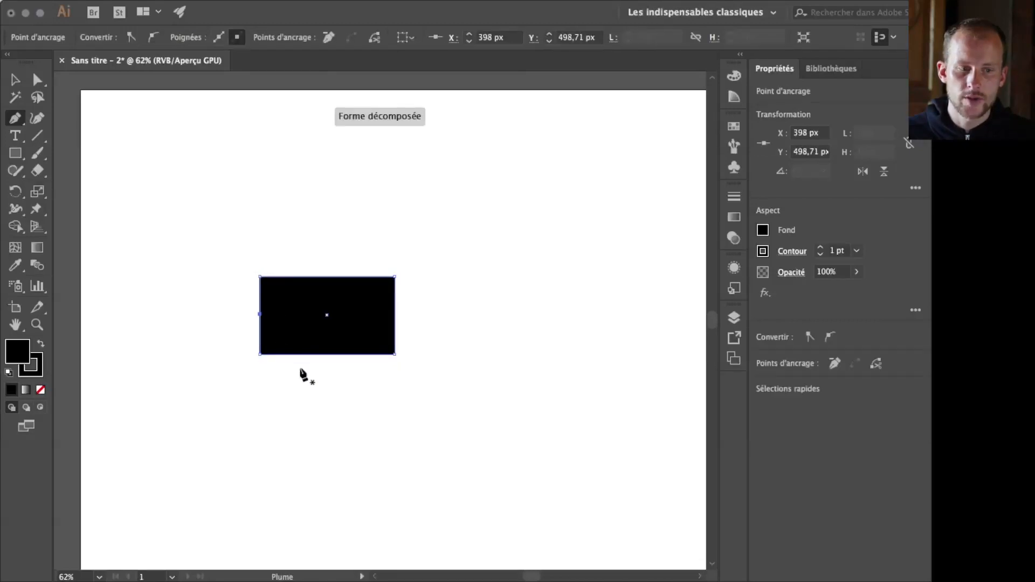
left_click(37, 80)
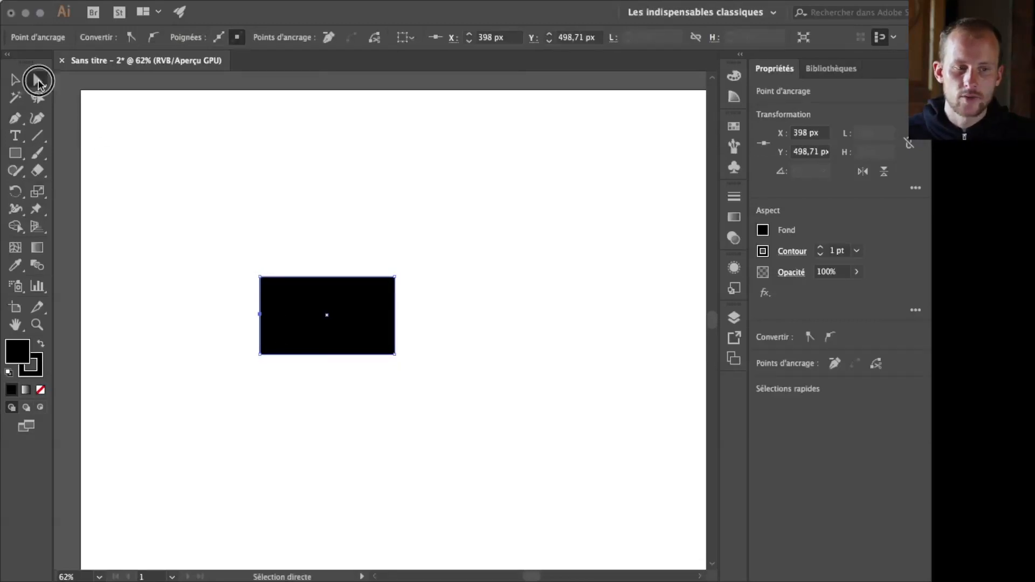
left_click_drag(259, 315, 220, 315)
Step: Convert the pulled-out left anchor to a smooth point with near-vertical handles, giving the shape a rounded left end
left_click_drag(16, 117, 54, 171)
left_click_drag(221, 317, 171, 368)
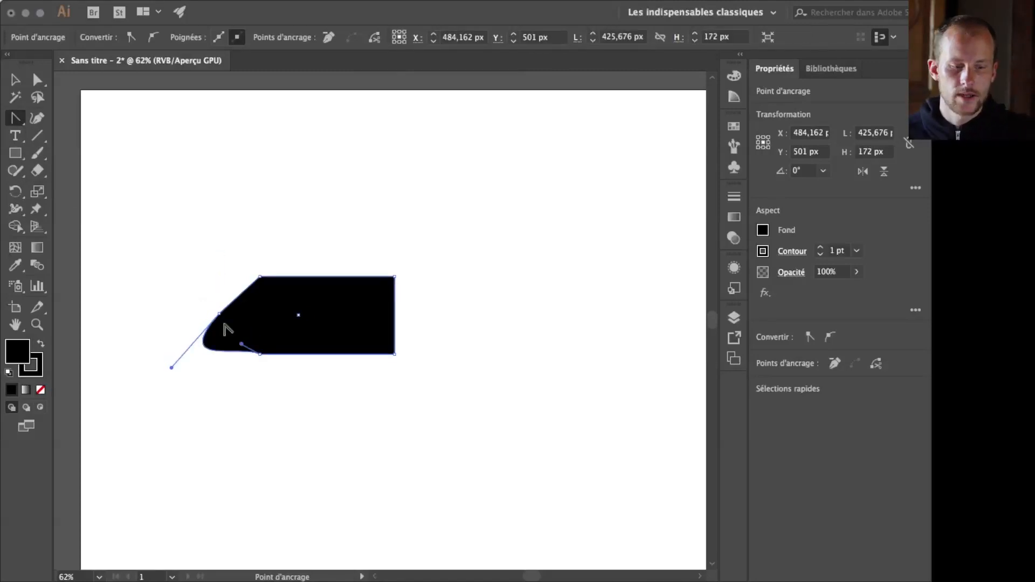
key("super+z")
left_click_drag(219, 317, 220, 282)
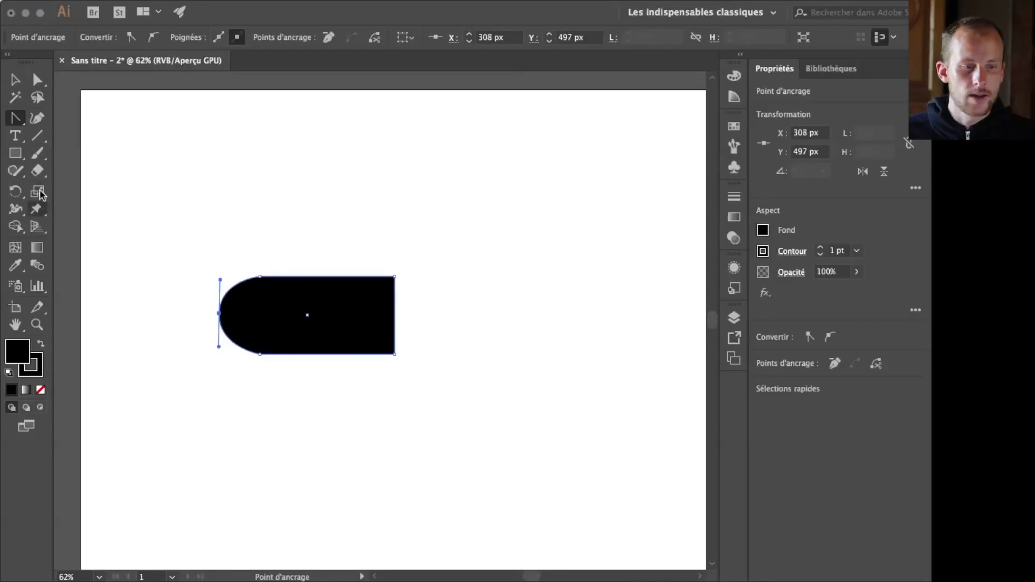
Step: Add an anchor point midway on the shape's right edge and move it slightly inward to about X 682 px
left_click(17, 119)
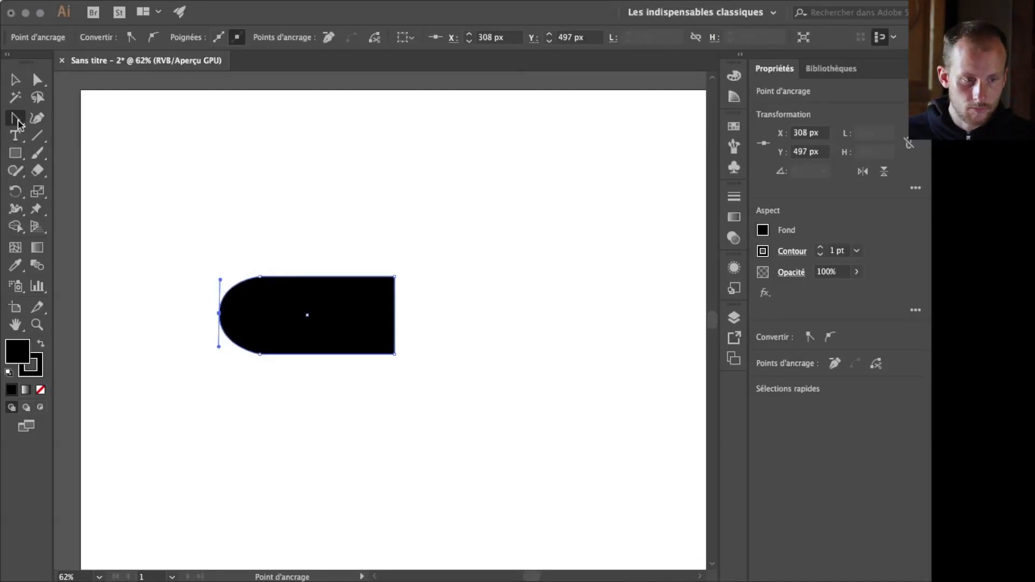
left_click_drag(19, 123, 50, 115)
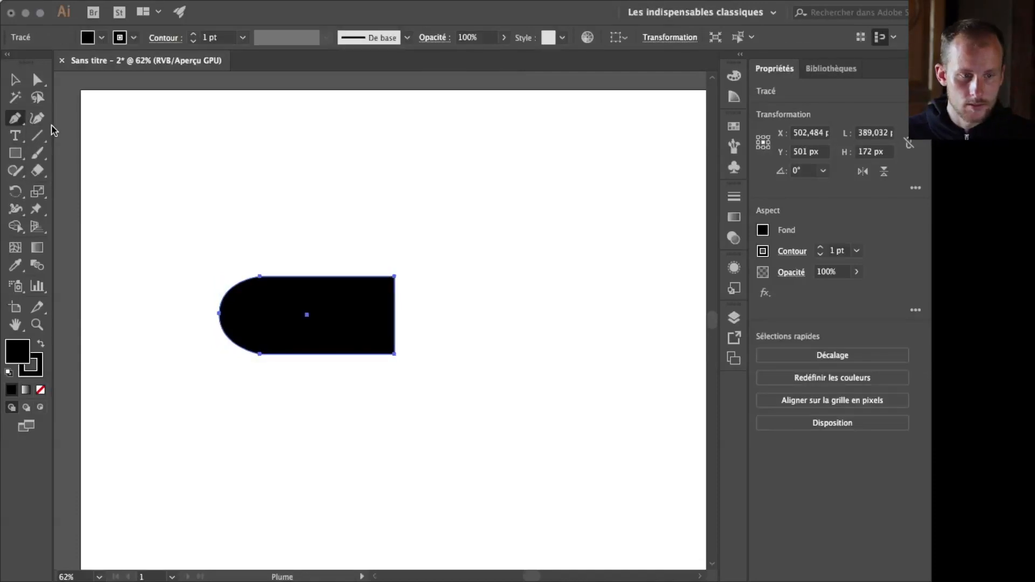
left_click(394, 314)
left_click(38, 82)
left_click_drag(394, 314, 387, 314)
Step: Convert the right edge's middle anchor to a smooth point so the edge curves inward
left_click_drag(15, 123, 103, 170)
left_click_drag(388, 315, 393, 352)
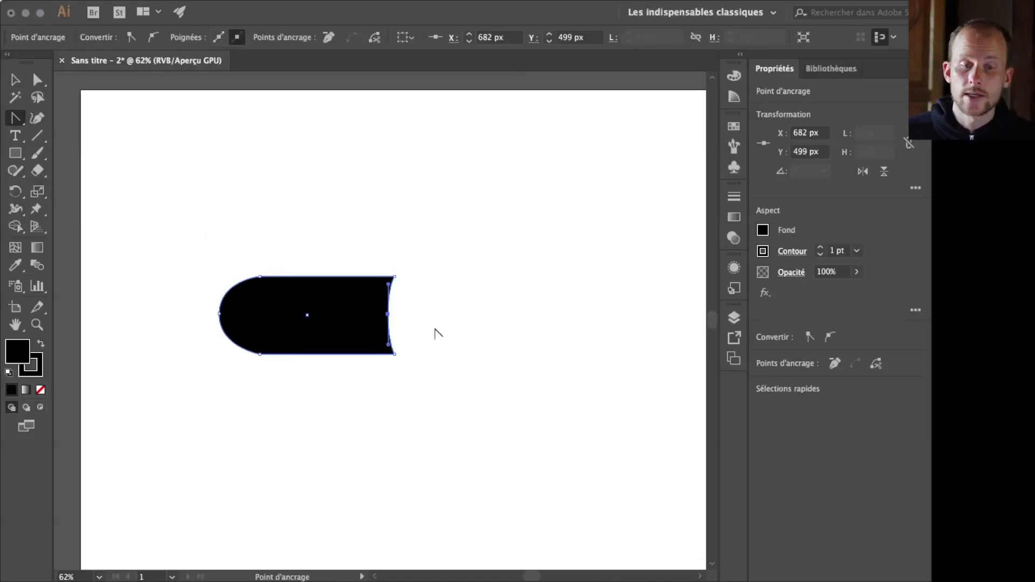
key("v")
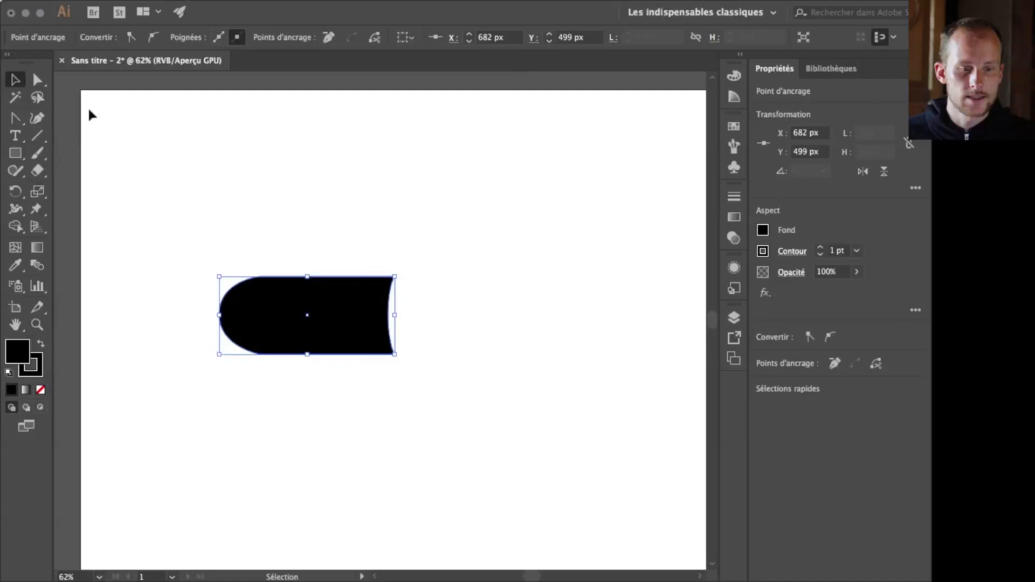
Step: Select the entire black shape with all its anchor points
left_click(333, 324)
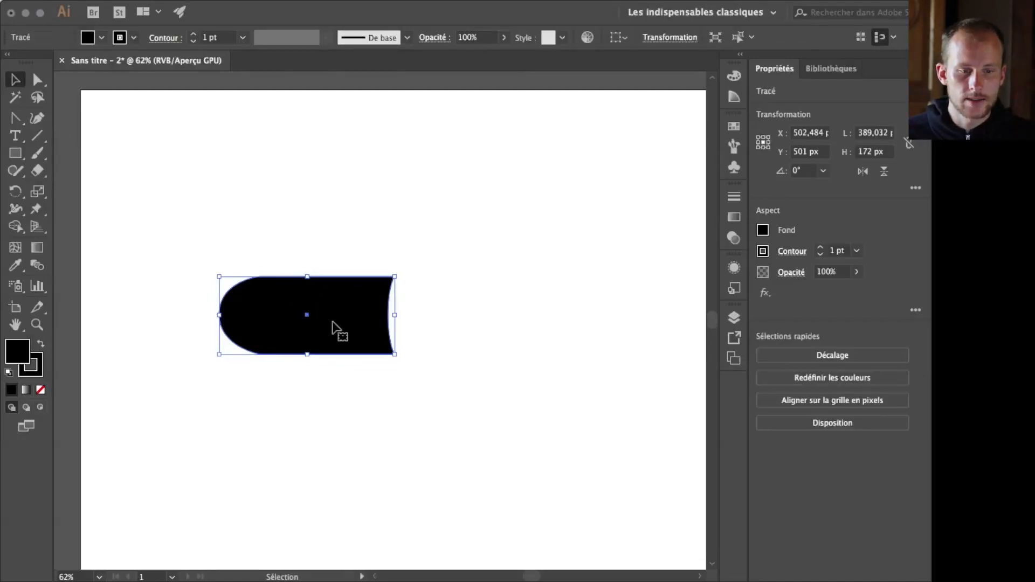
key("a")
left_click_drag(181, 229, 475, 426)
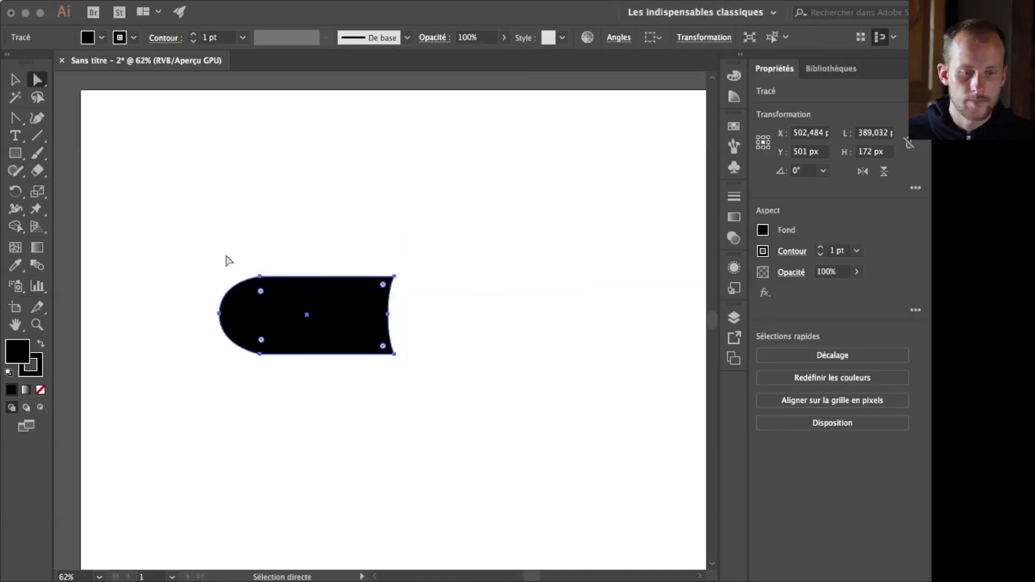
key("v")
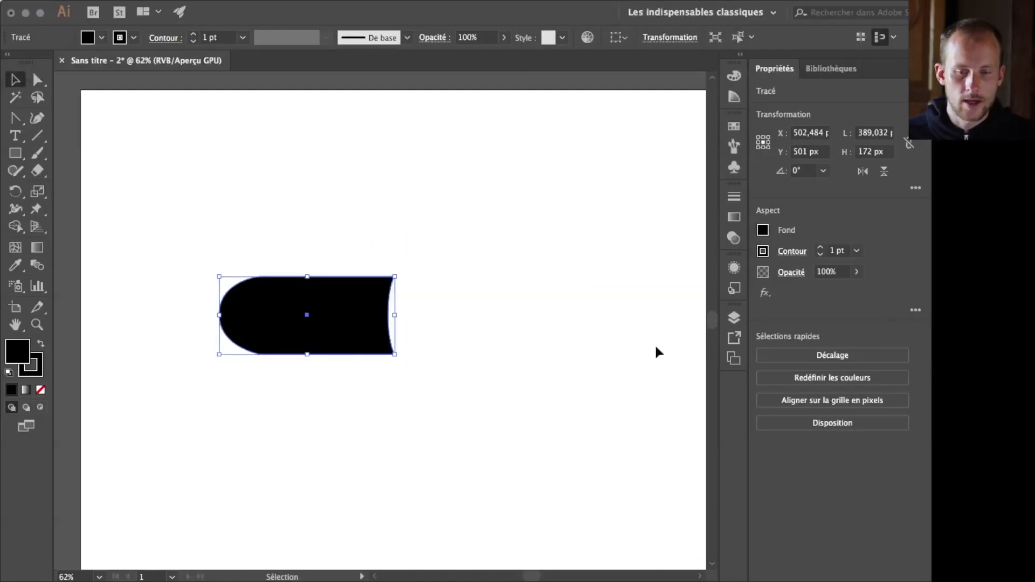
Step: Duplicate the layer Calque 1 and delete the duplicate layer
left_click(734, 318)
left_click_drag(630, 342, 677, 449)
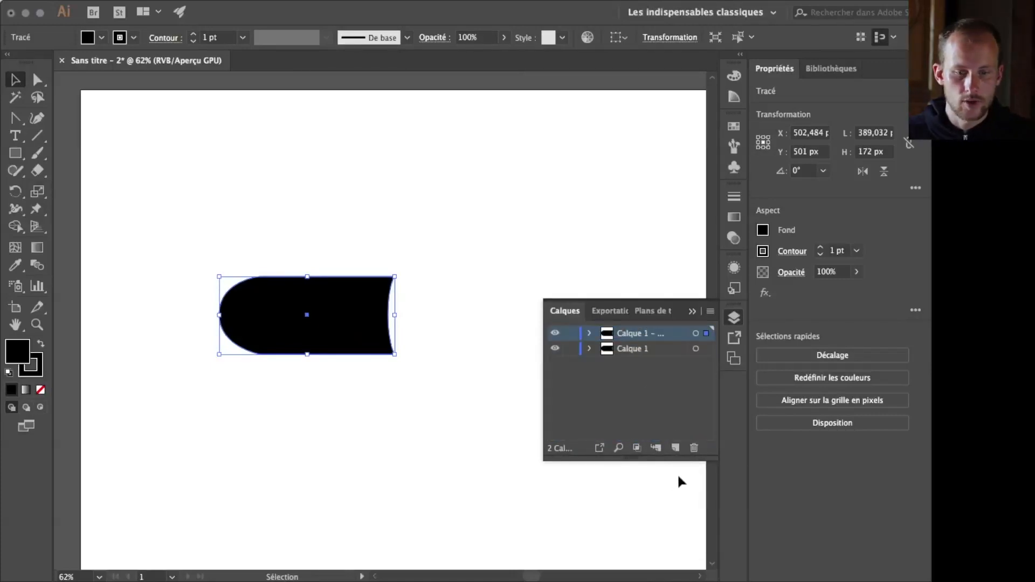
left_click_drag(690, 455, 693, 451)
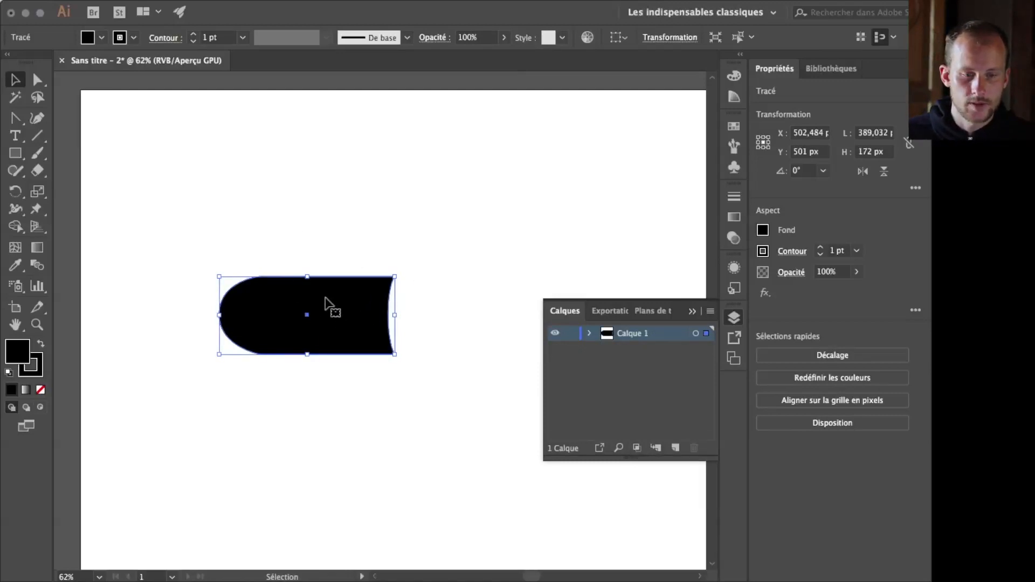
Step: Copy and paste the black shape, placing the copy level with the original on its right side at about X 913 px
key("super+c")
key("super+v")
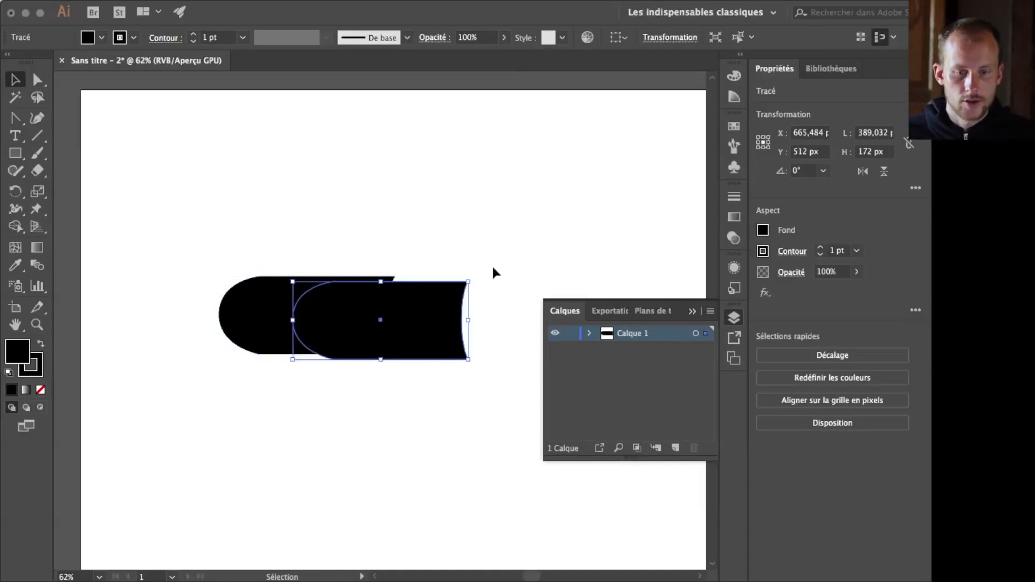
left_click(735, 319)
left_click_drag(421, 296, 511, 300)
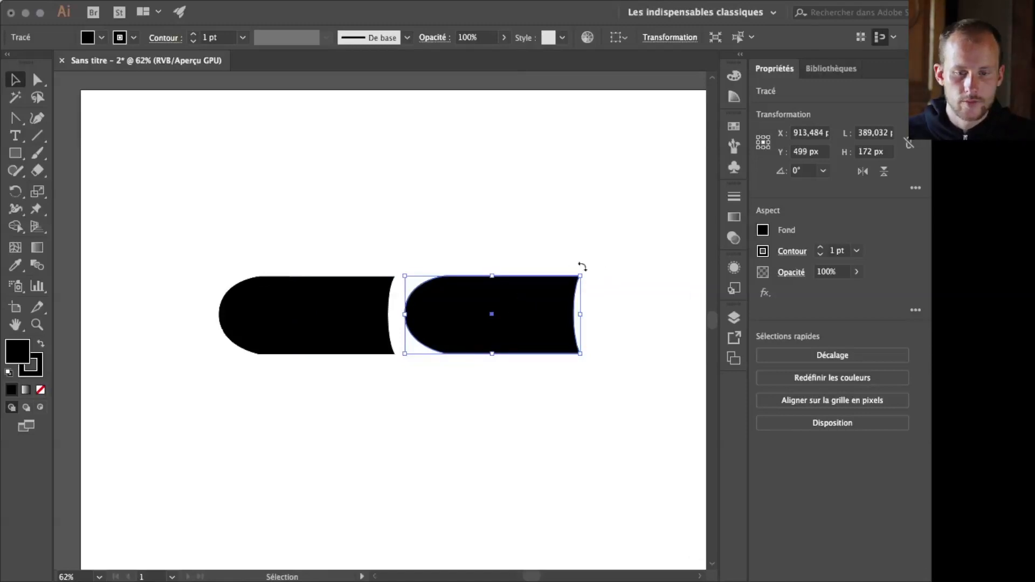
Step: Rotate the copy by about 180° and move it further right to about X 1084 px, its concave edge facing the original
left_click_drag(584, 262, 525, 310)
left_click(532, 313)
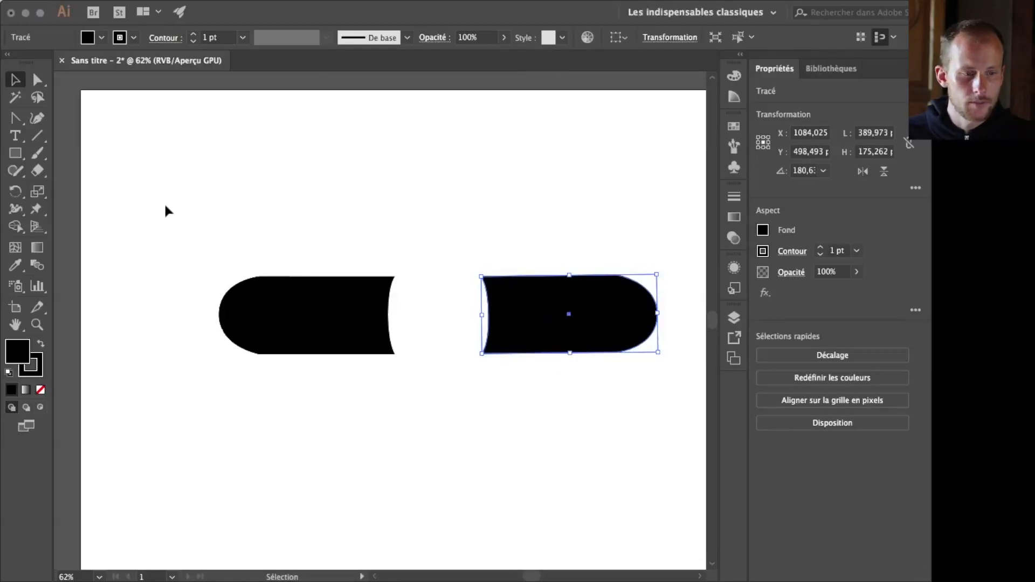
Step: Add the point text "GuiGraphiste" above the left black shape
left_click(15, 135)
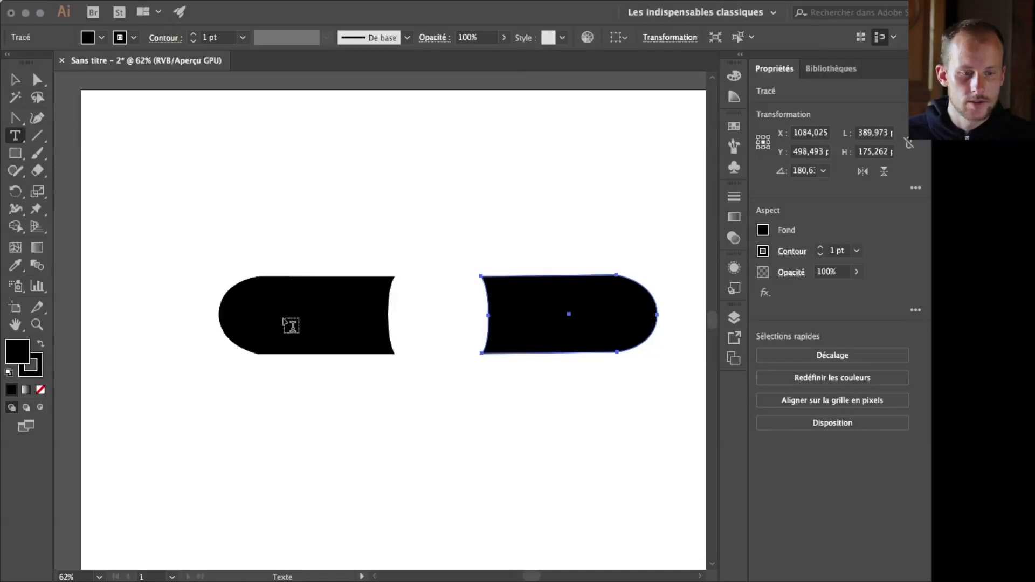
left_click(264, 197)
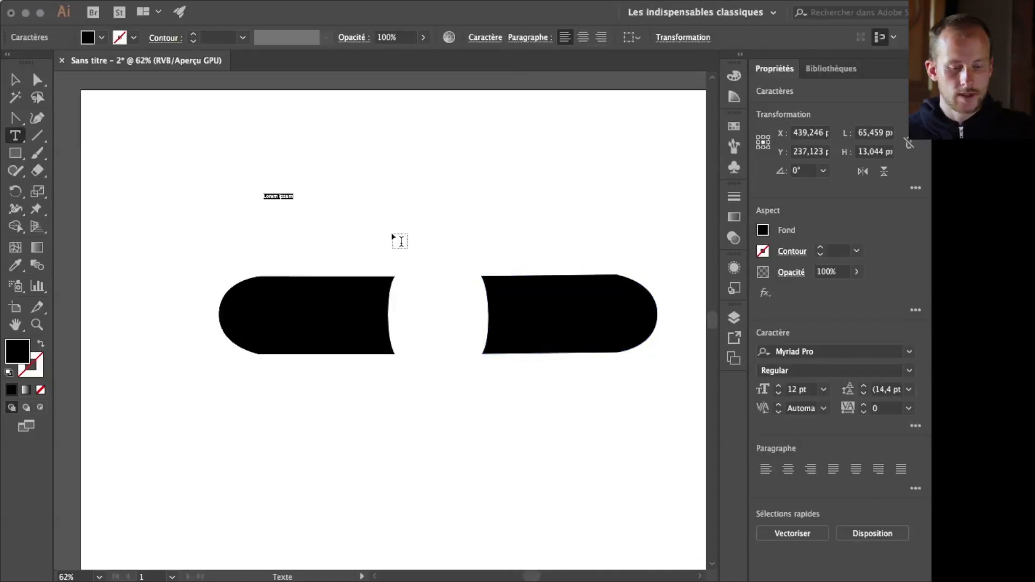
type("GuiGraphiste")
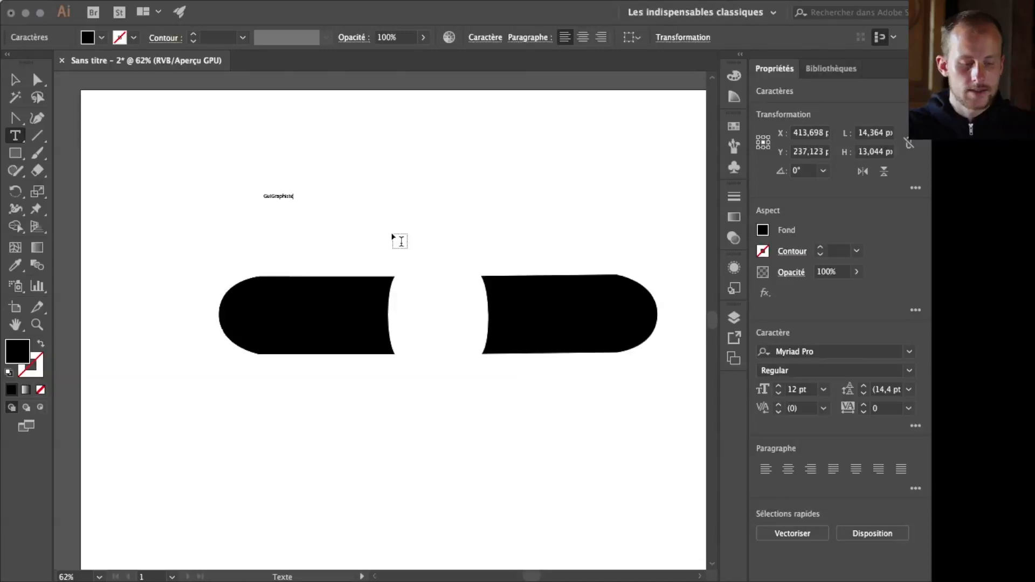
Step: Set the font of the whole "GuiGraphiste" text to Englebert
key("super+a")
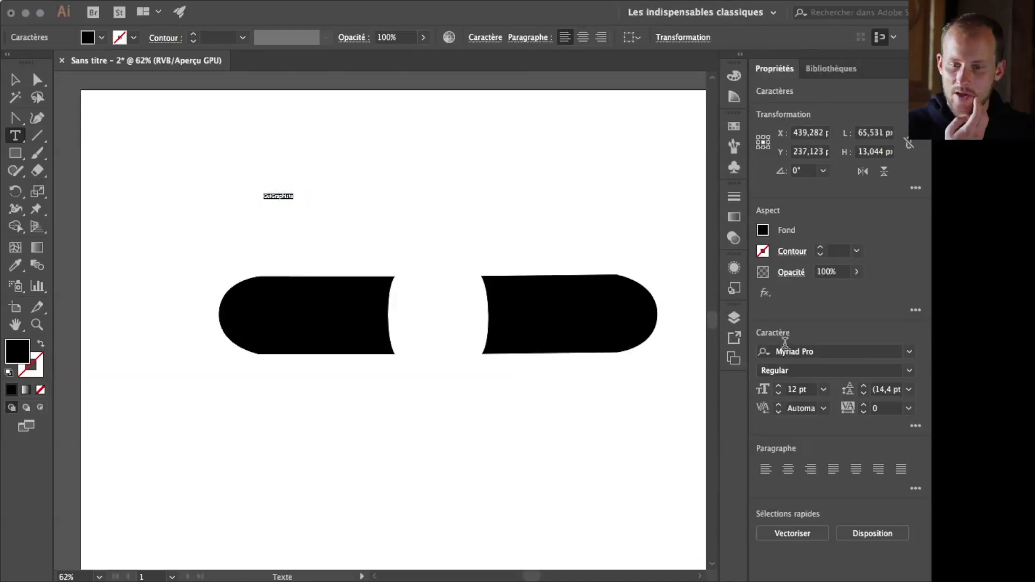
left_click(786, 351)
type("engle")
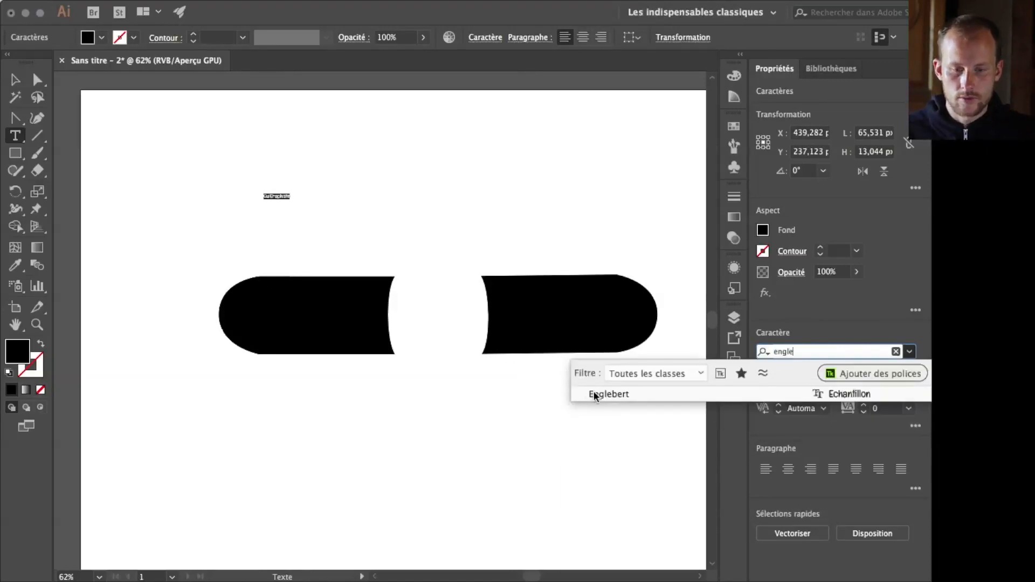
left_click(594, 394)
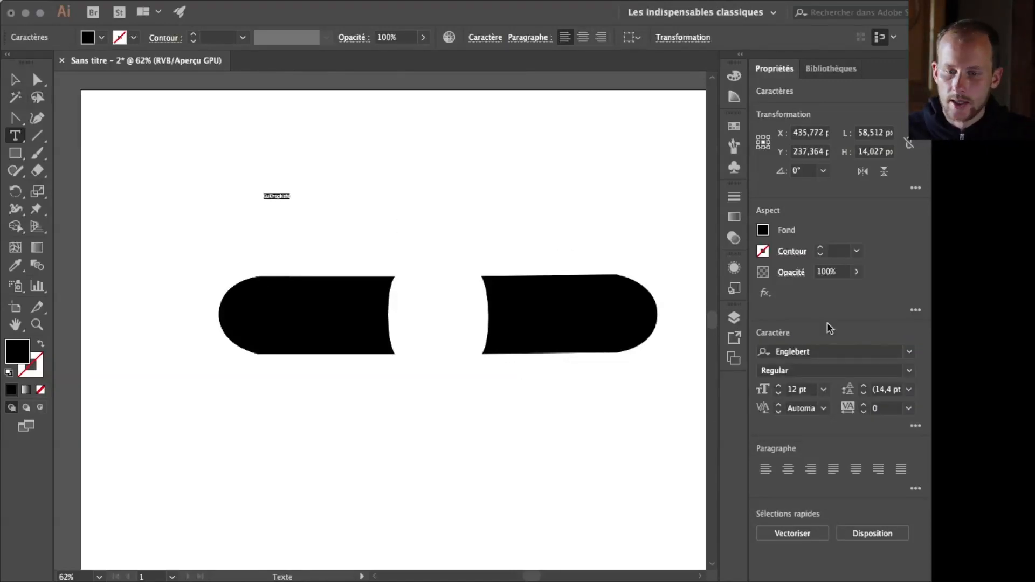
Step: Set the "GuiGraphiste" text's font size to 40 pt and its kerning to 0
left_click(778, 390)
left_click(778, 390)
left_click(778, 389)
left_click(778, 389)
left_click(779, 387)
left_click(779, 387)
left_click(779, 387)
left_click(779, 387)
left_click(778, 387)
left_click(779, 387)
left_click(778, 406)
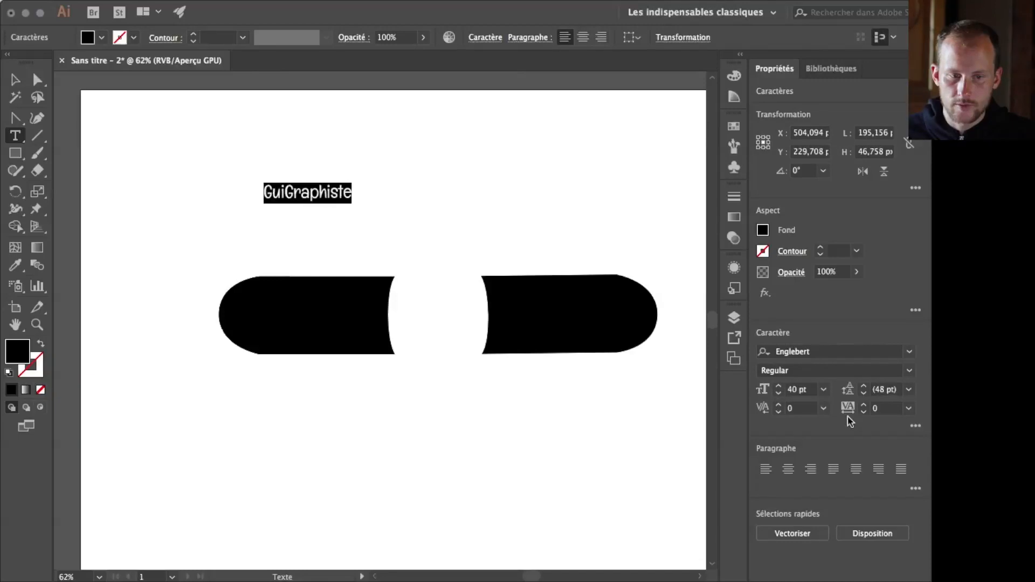
Step: Increase the tracking of the selected "GuiGraphiste" text to 51
left_click(863, 405)
left_click(864, 406)
left_click(863, 406)
left_click(864, 406)
left_click(864, 408)
left_click(864, 407)
left_click(864, 407)
left_click(863, 407)
left_click(864, 407)
left_click(864, 407)
left_click(863, 407)
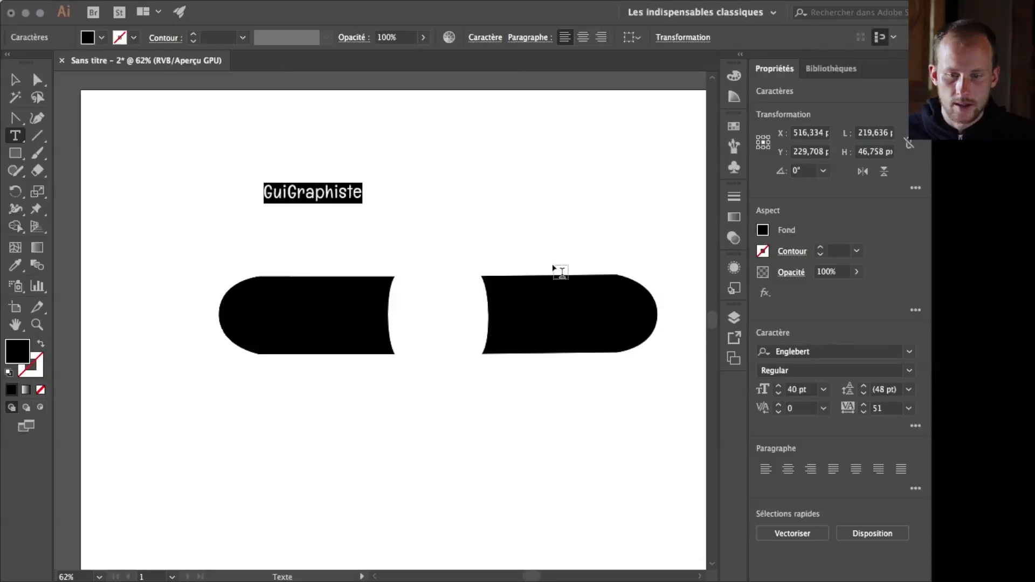
Step: Set the "GuiGraphiste" text's font size to 120 pt and finish editing the text
left_click(807, 392)
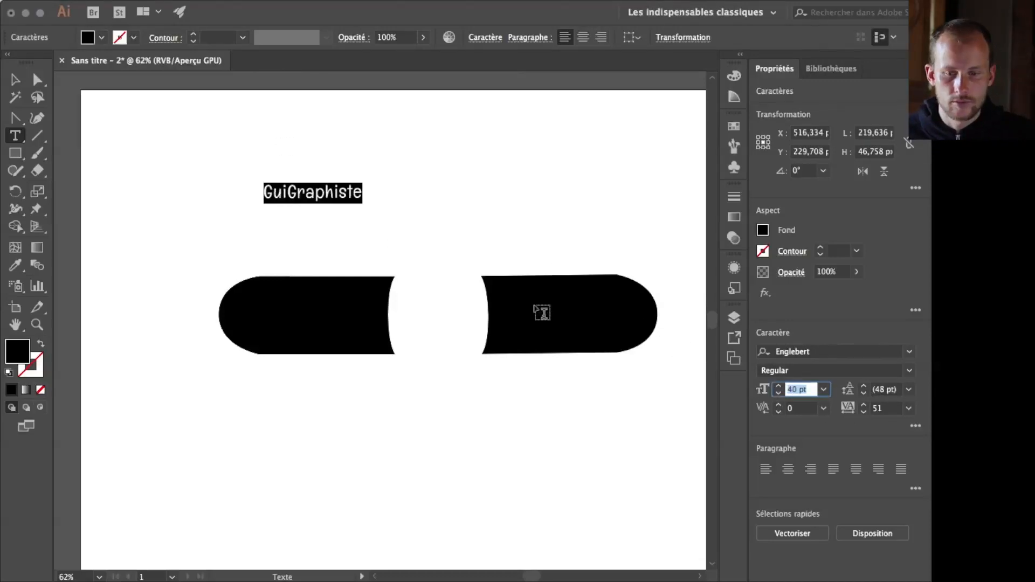
type("120")
key("Return")
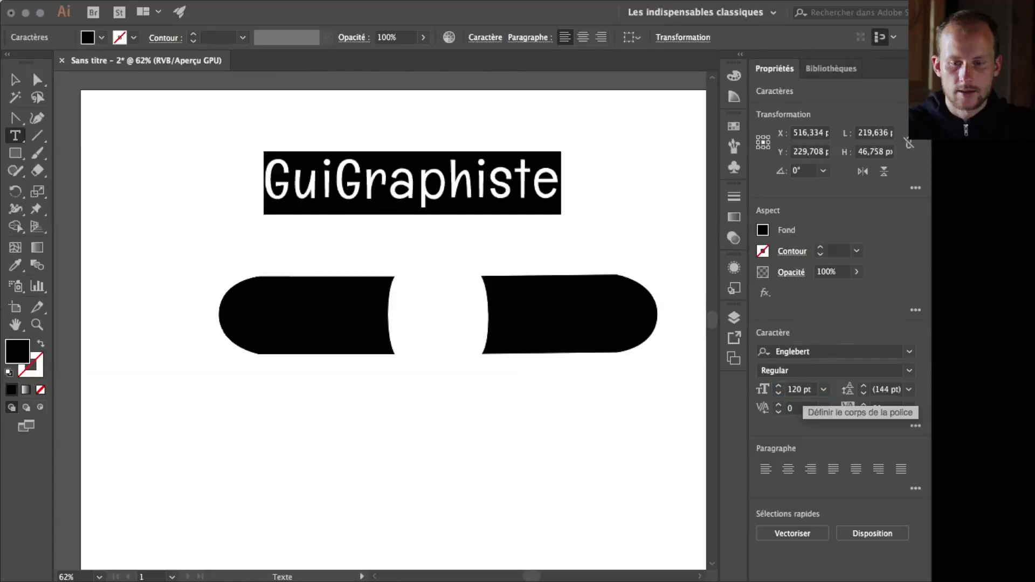
key("Escape")
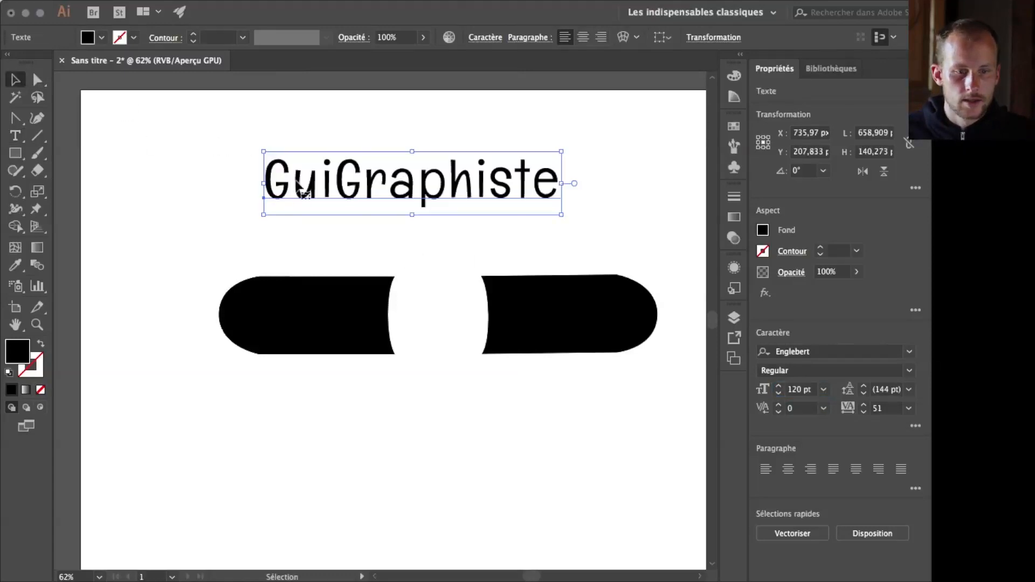
Step: Move the text to about X 1030, Y 505 px beside the left shape's concave edge, and shorten that shape from its rounded end
left_click_drag(405, 192, 544, 325)
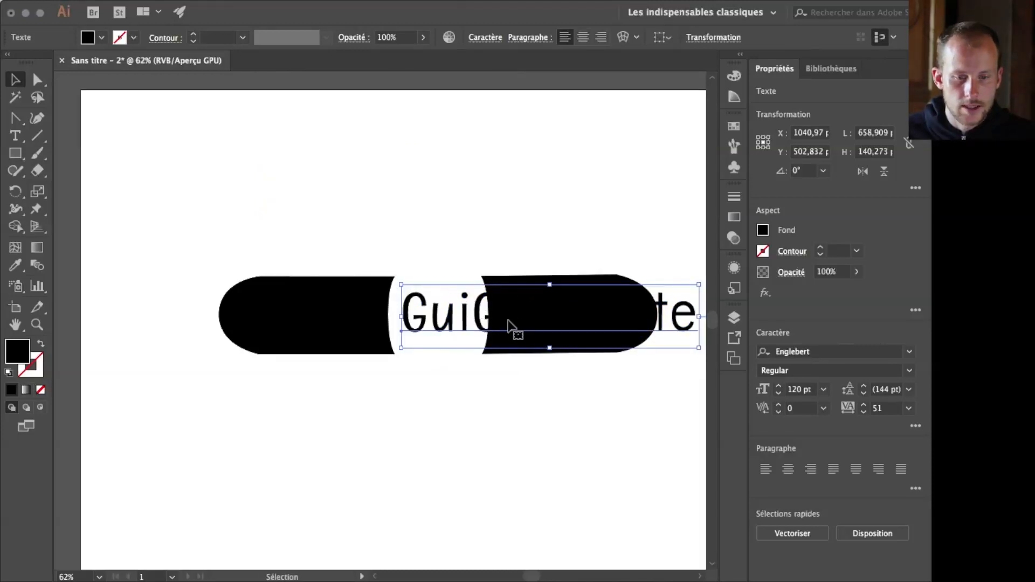
left_click(287, 295)
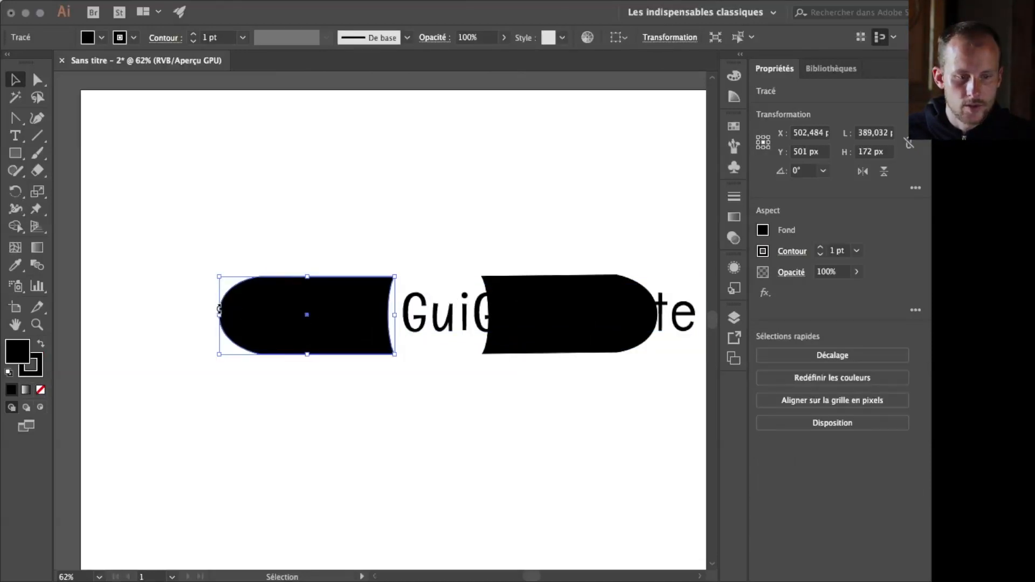
left_click_drag(219, 316, 279, 316)
left_click_drag(456, 327, 451, 326)
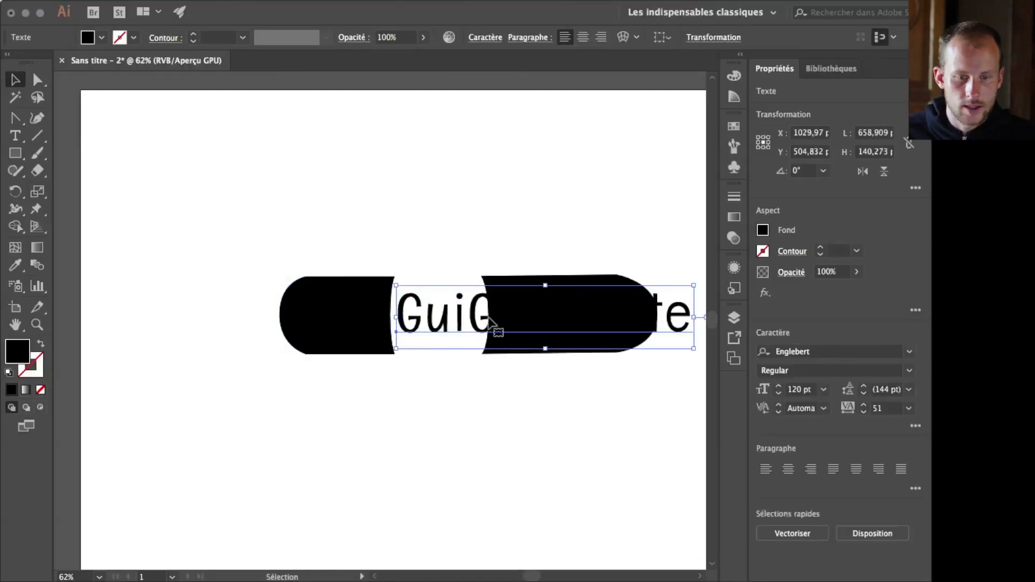
Step: Stretch the right black shape outward from its rounded end to about 479 px wide
left_click(597, 283)
left_click_drag(659, 314, 698, 313)
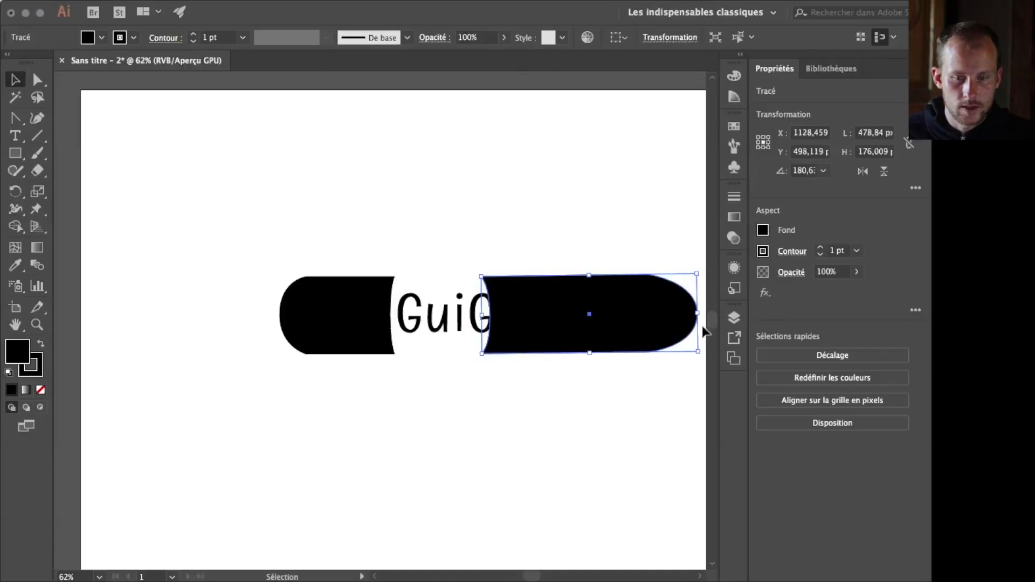
Step: Select the "GuiGraphiste" text object in the layer list and fill only its "Graphiste" letters with white
left_click(736, 322)
left_click(590, 334)
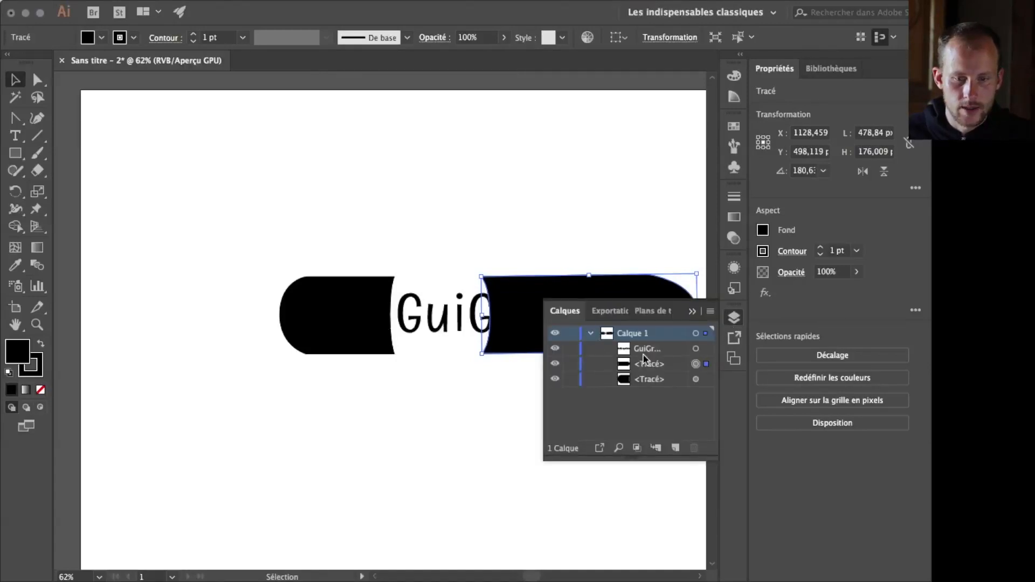
left_click(644, 354)
left_click(705, 353)
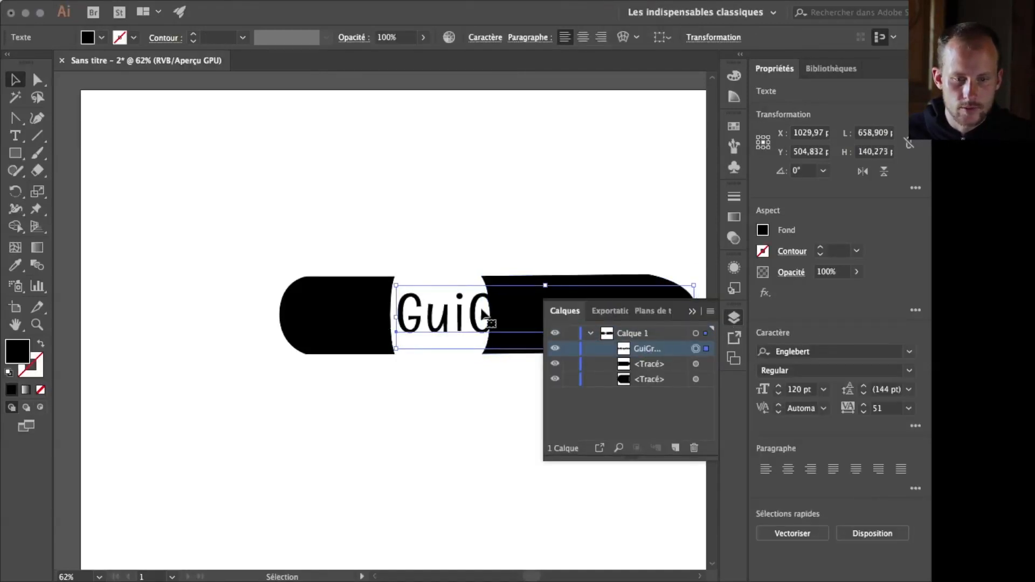
key("t")
left_click_drag(478, 312, 647, 333)
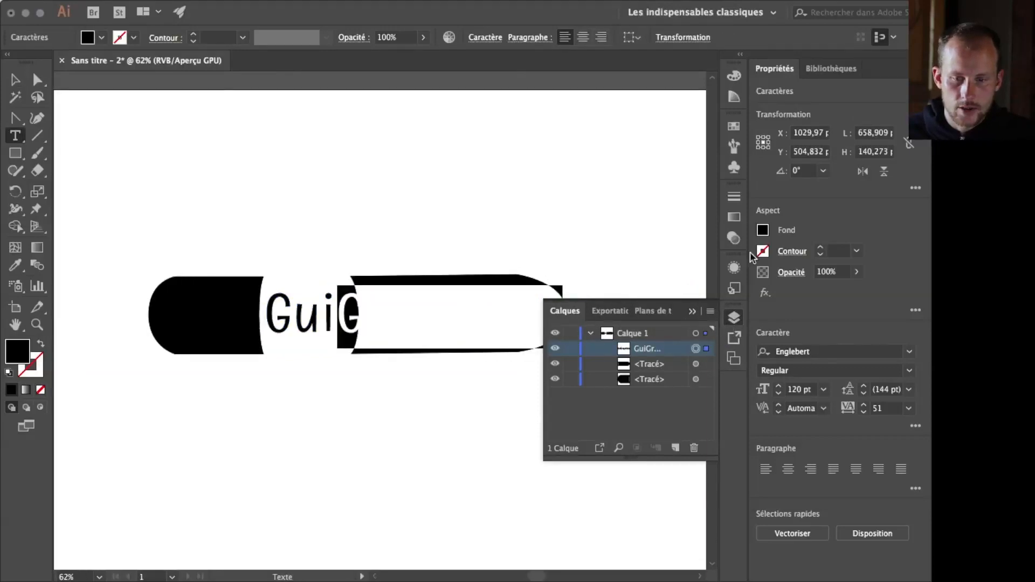
left_click(764, 231)
left_click(625, 282)
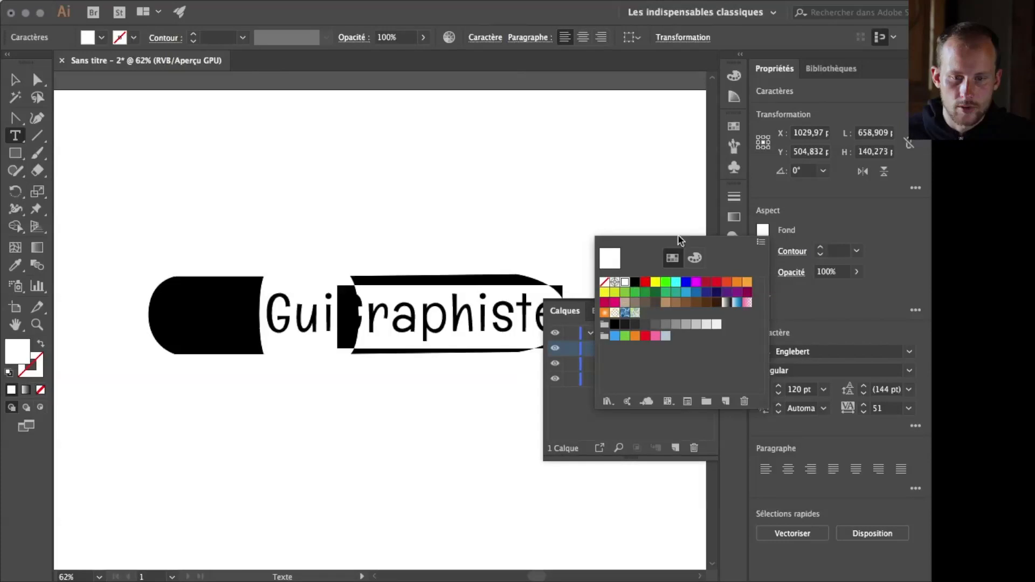
left_click(810, 213)
left_click(734, 318)
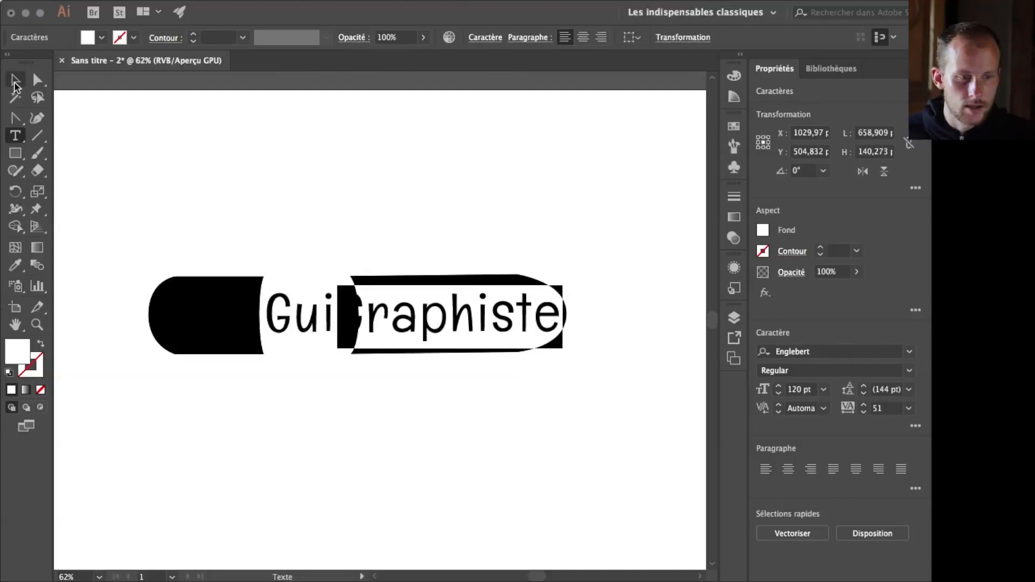
Step: Stretch the right black shape at both ends so it fully surrounds the white "Graphiste" letters and its concave edge meets the "i"
left_click(15, 80)
left_click(531, 294)
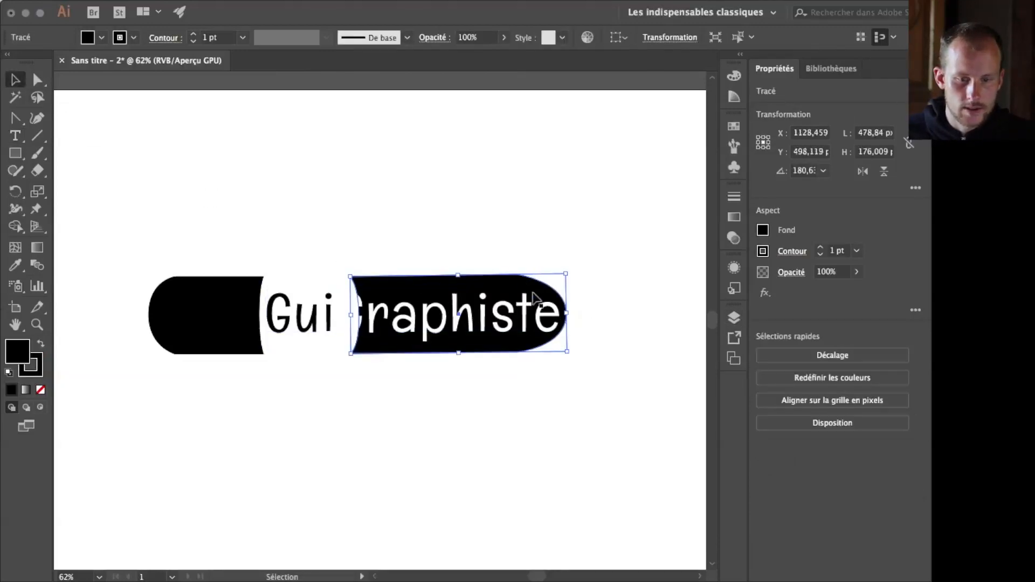
left_click_drag(569, 318, 588, 313)
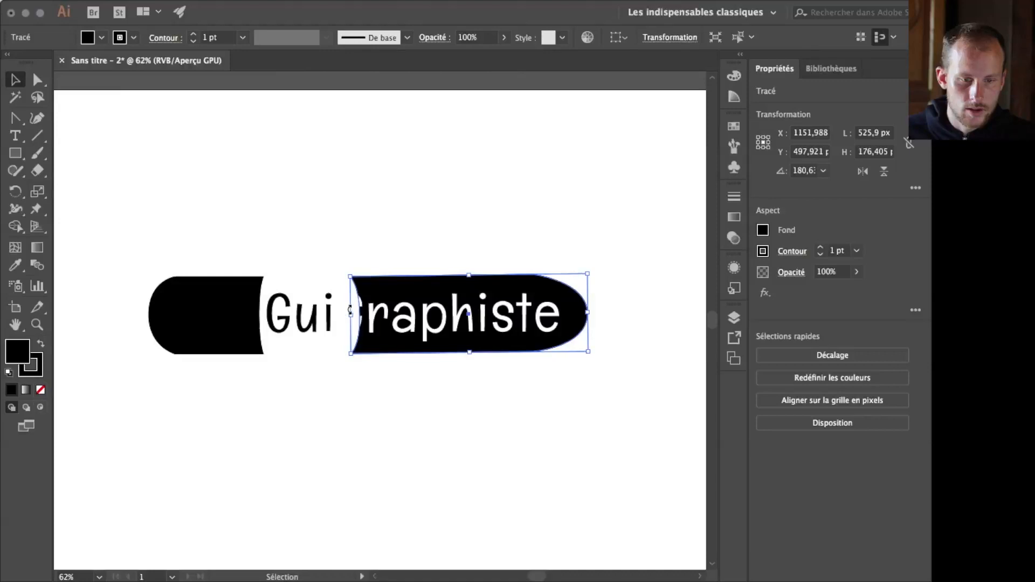
left_click_drag(352, 316, 325, 312)
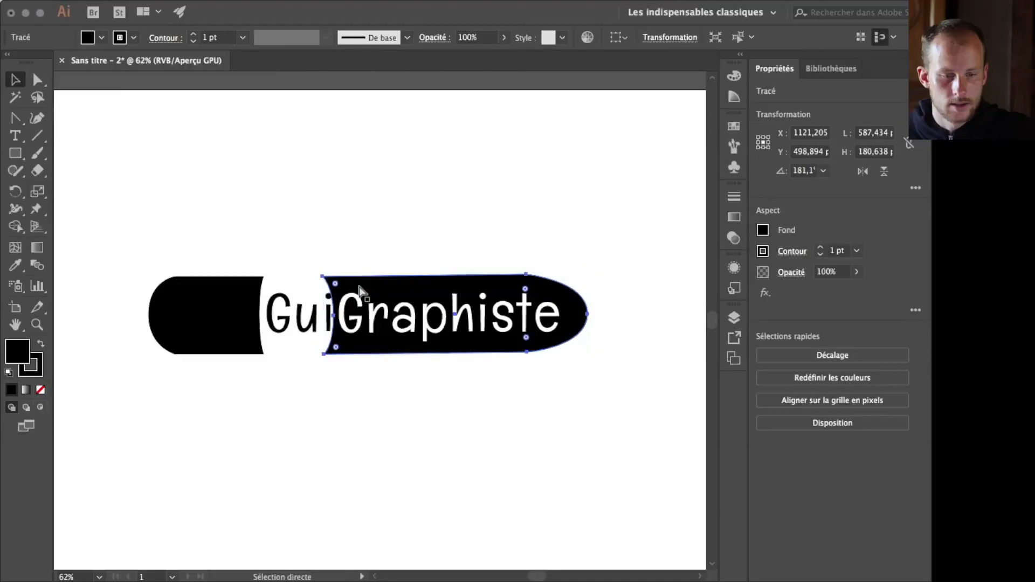
left_click_drag(325, 316, 326, 317)
left_click(663, 296)
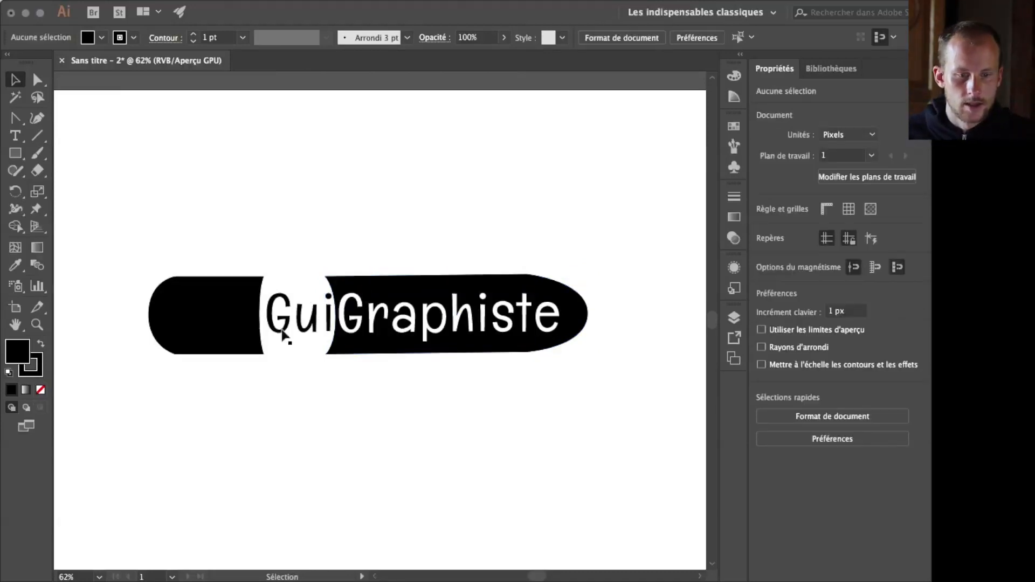
Step: Narrow the left black shape slightly from its rounded end to about 249 px wide
left_click(203, 316)
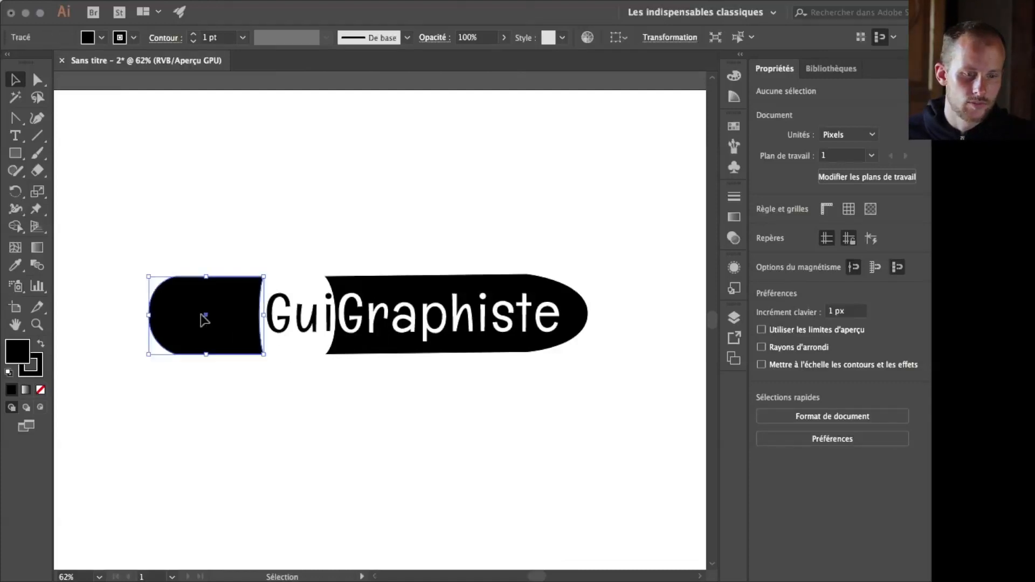
left_click_drag(145, 310, 152, 315)
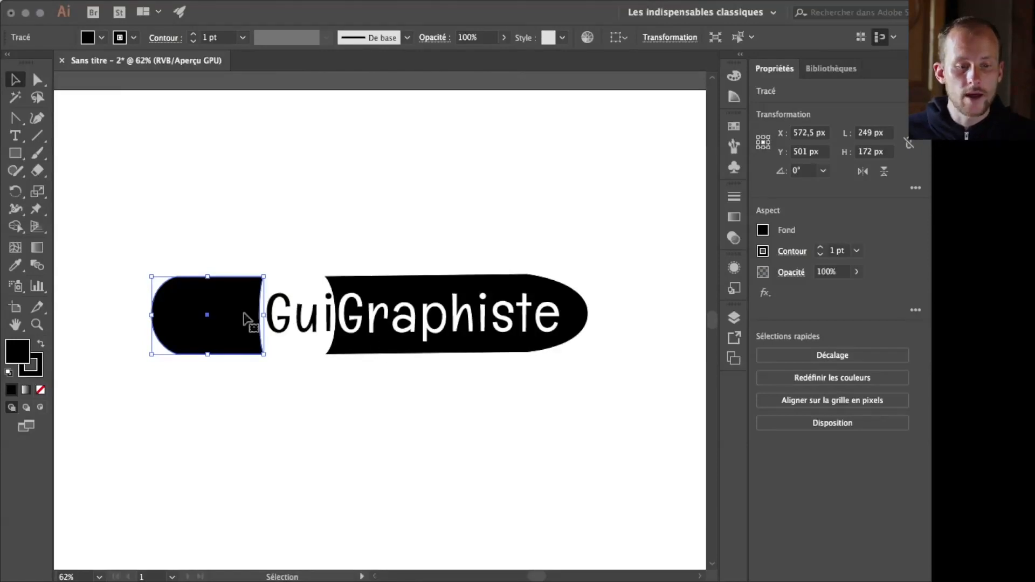
Step: Save the document to Bureau as "Essai de logo" in Adobe Illustrator (ai) format, accepting the Illustrator CC options
mouse_move(64, 8)
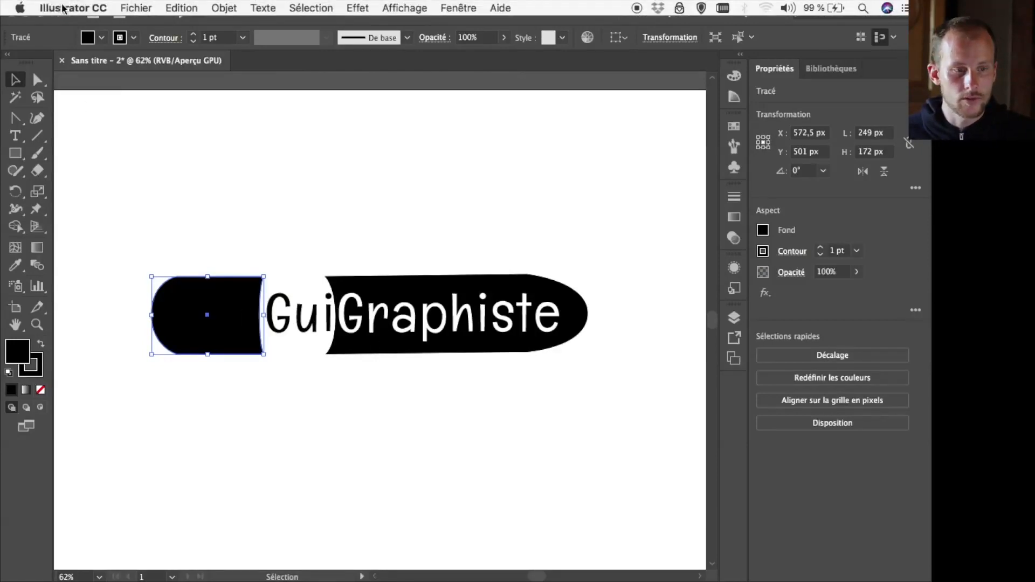
left_click(130, 6)
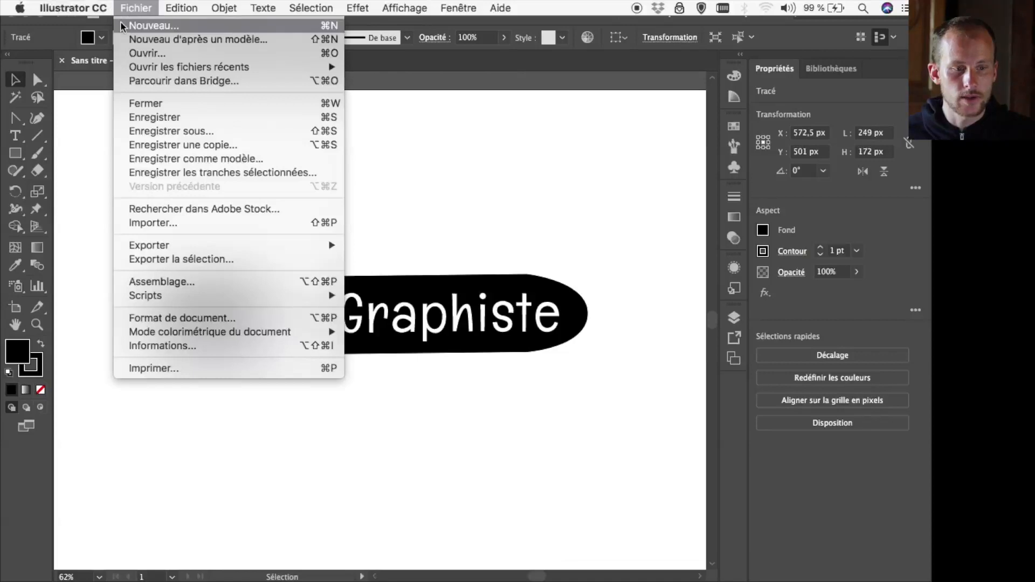
left_click(176, 133)
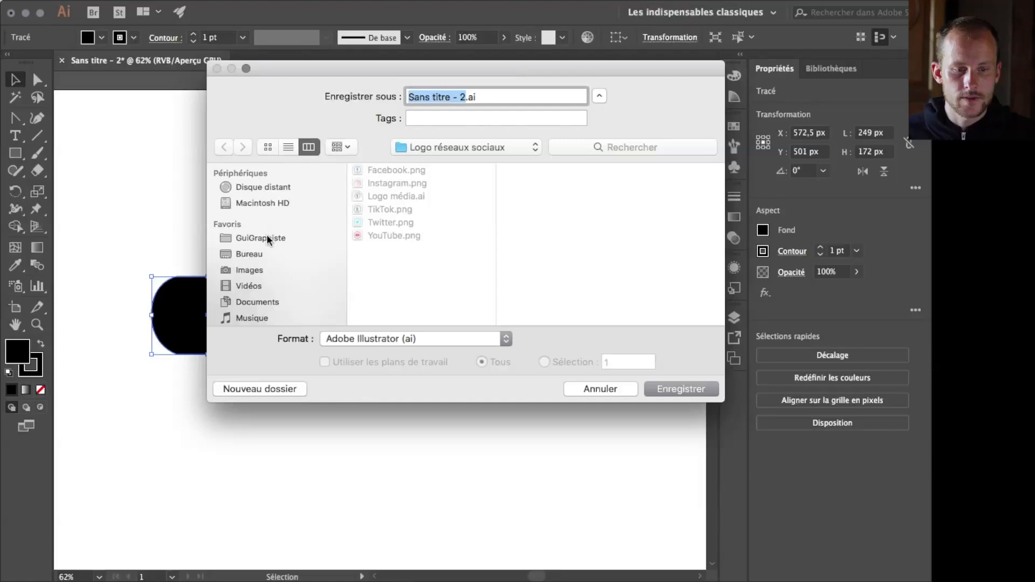
left_click(268, 254)
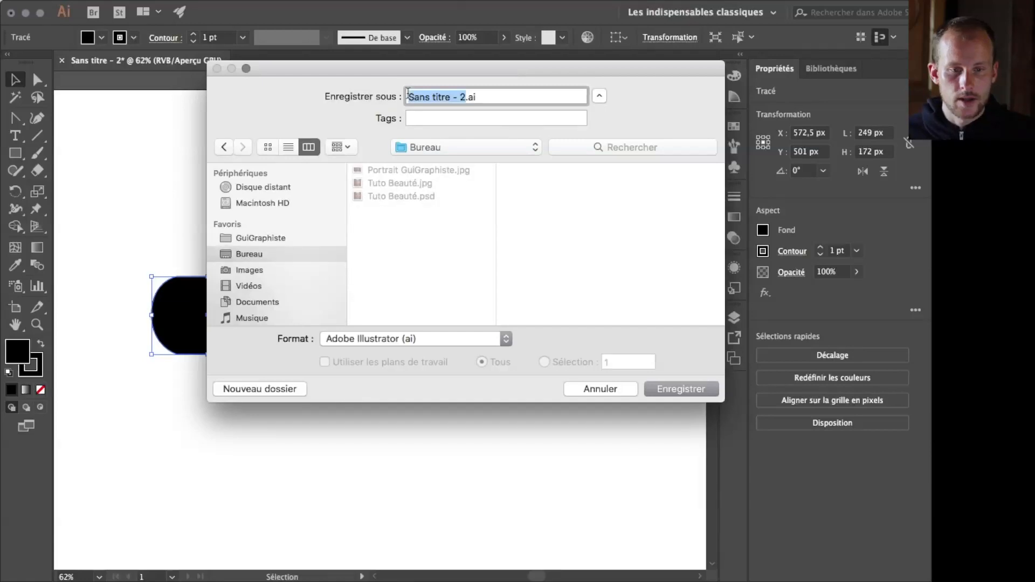
type("Essai de logo")
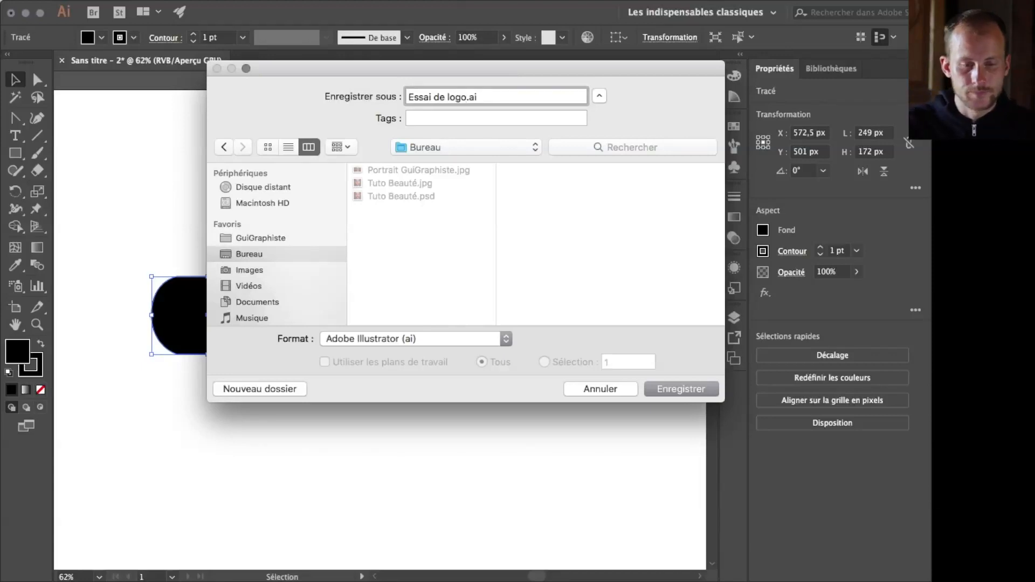
left_click(373, 340)
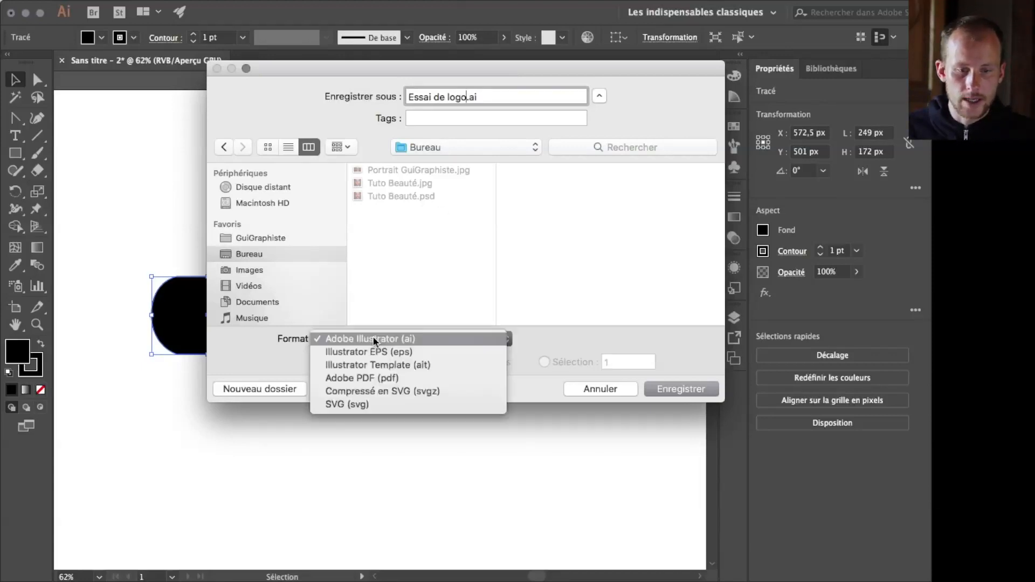
left_click(357, 405)
left_click(368, 342)
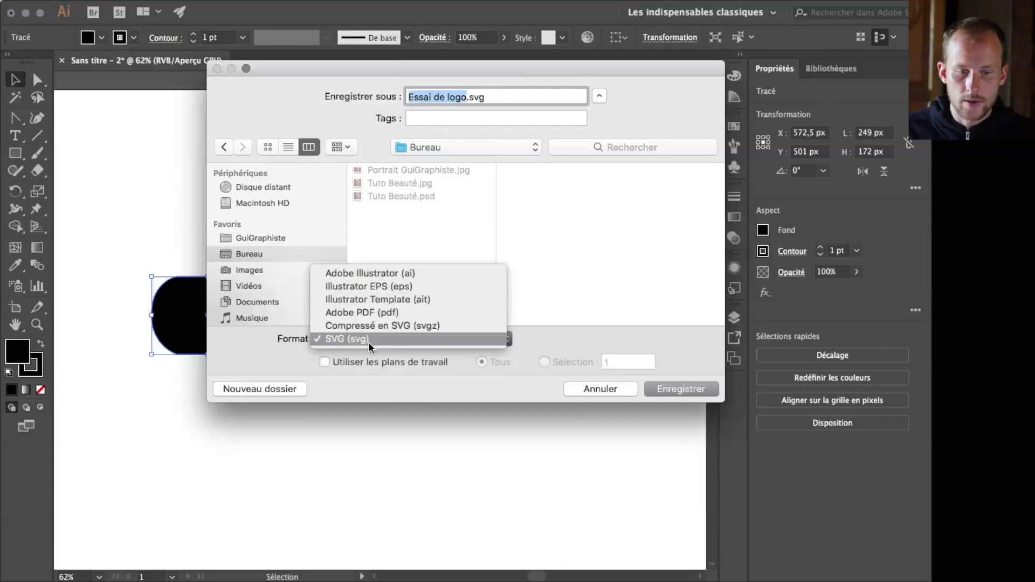
left_click(381, 276)
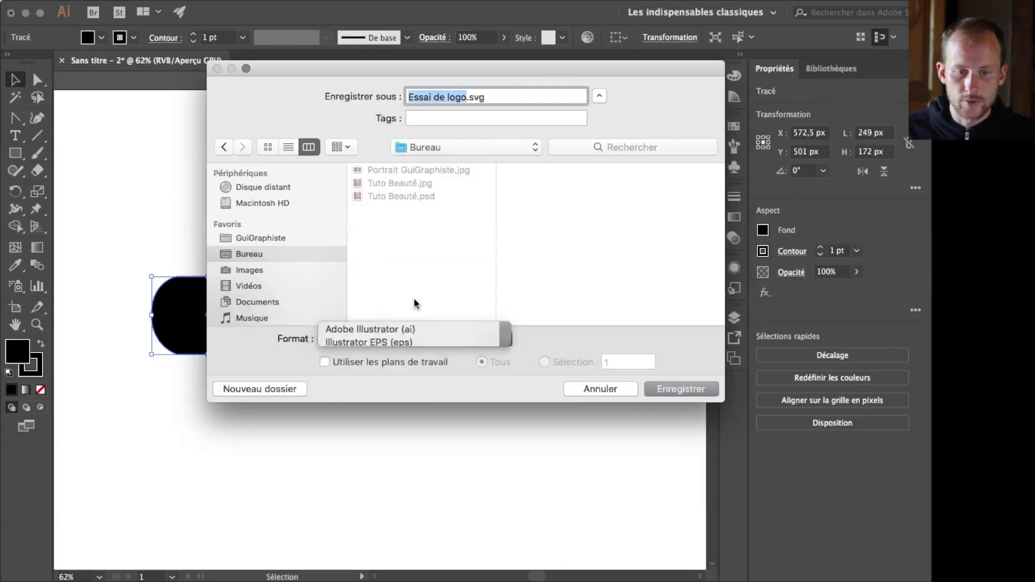
left_click(675, 387)
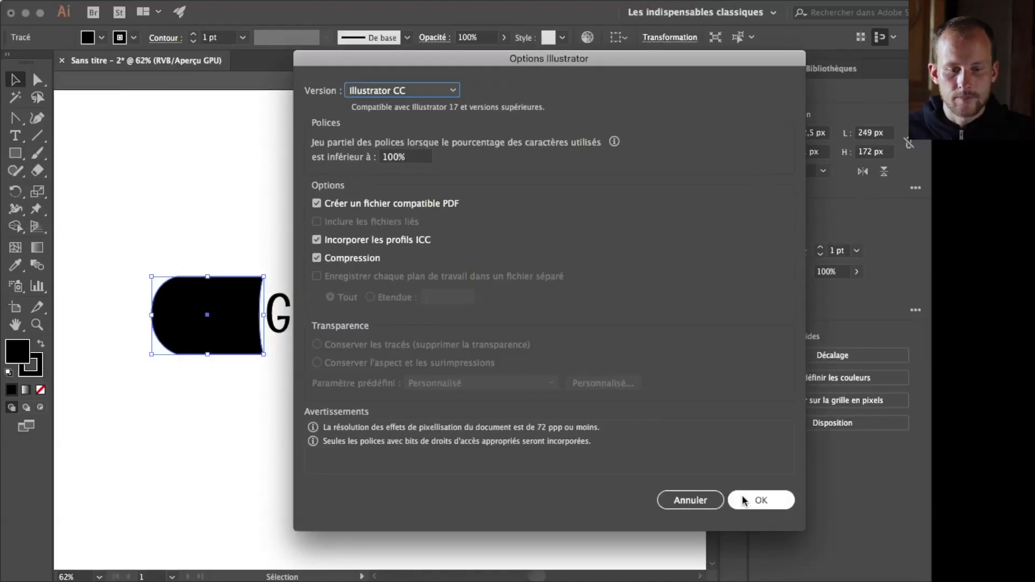
left_click(745, 496)
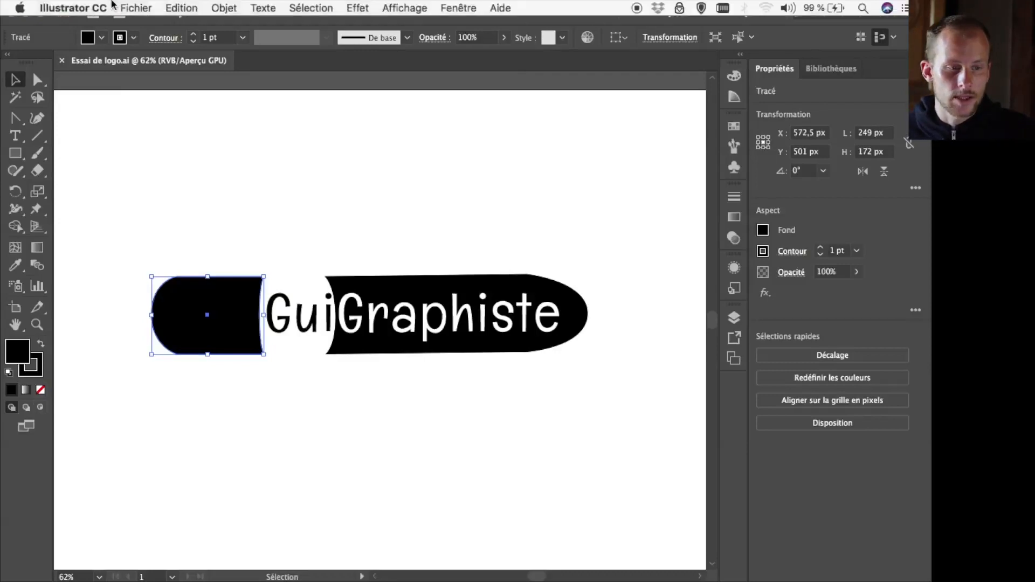
Step: Export the logo to Bureau as "Essai de logo.png" in PNG format at 300 ppp with a transparent background
left_click(136, 8)
mouse_move(160, 246)
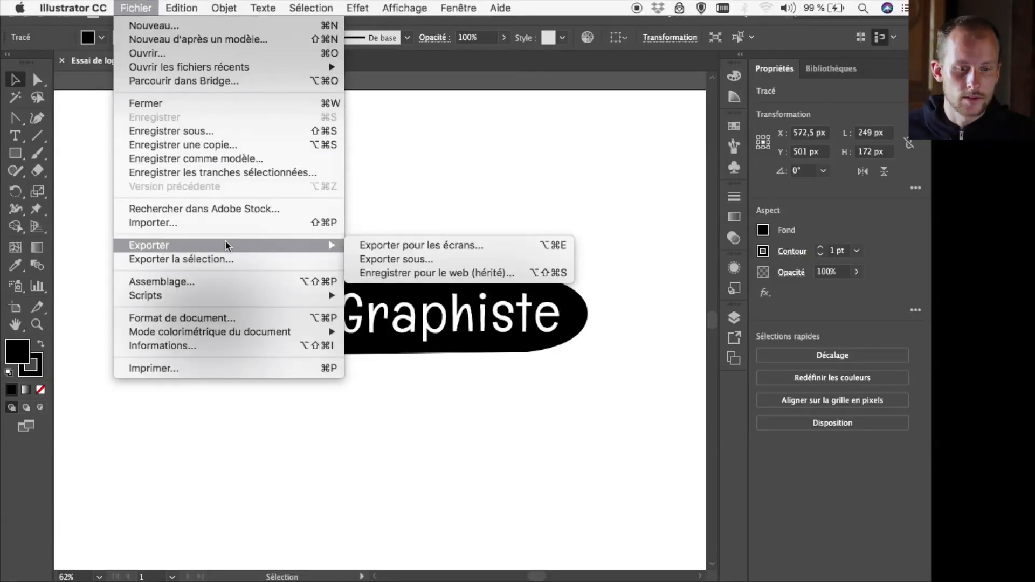
left_click(388, 259)
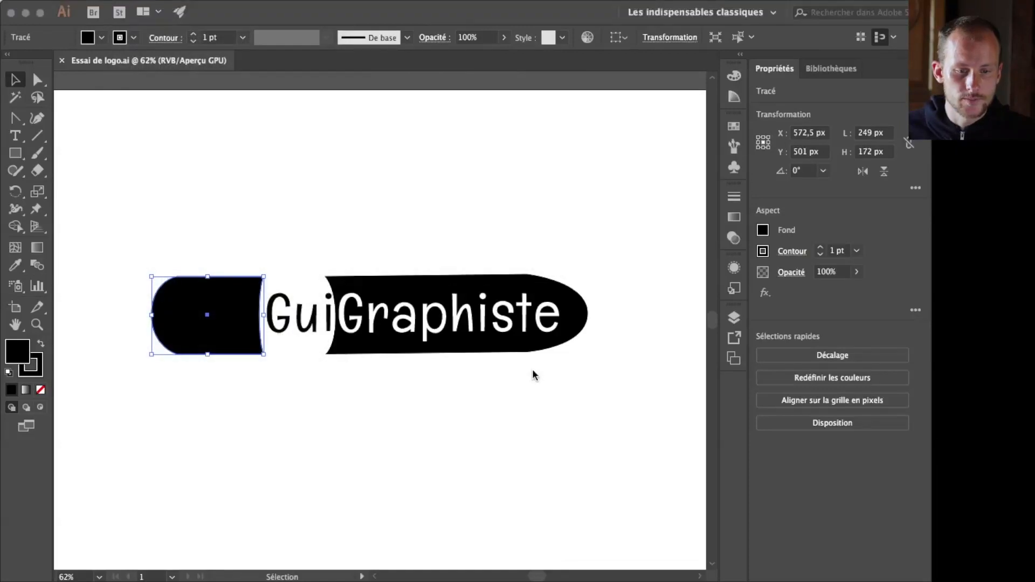
left_click(357, 336)
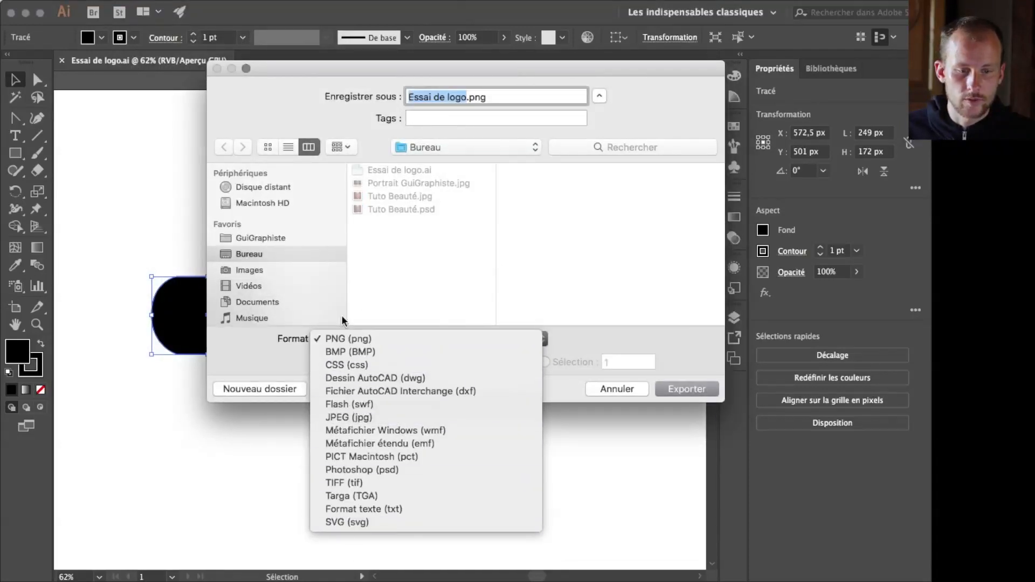
left_click(340, 339)
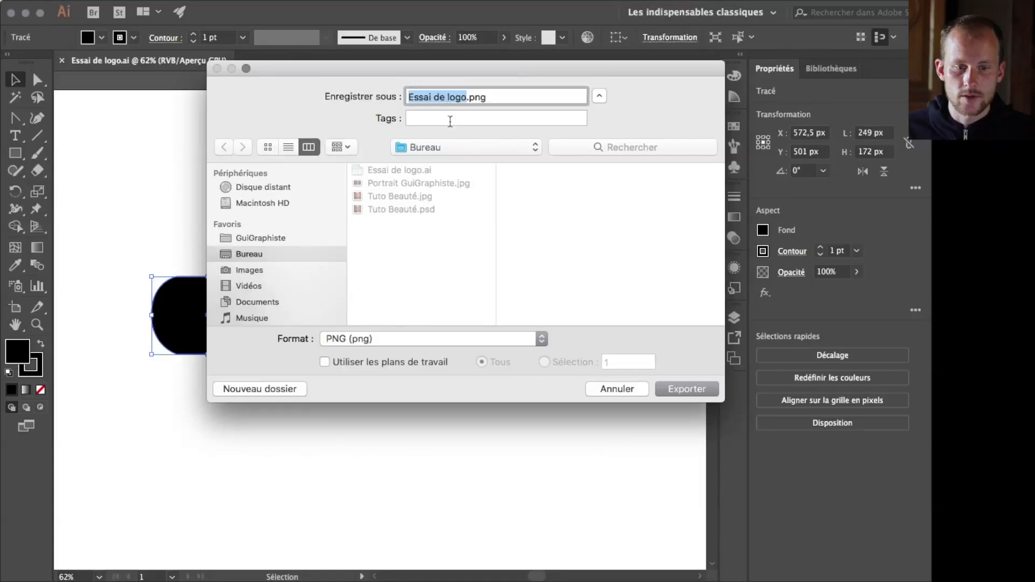
left_click(674, 389)
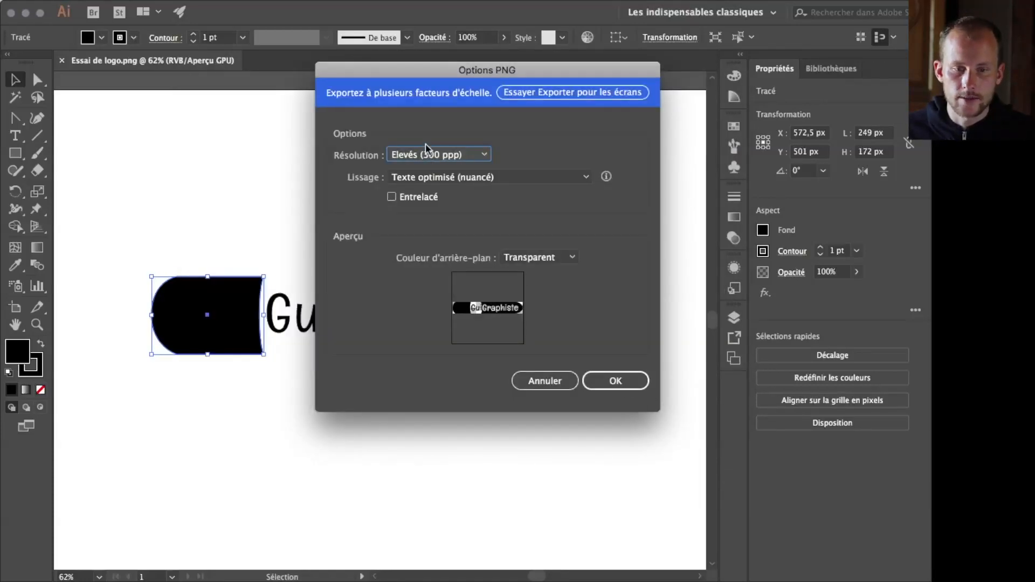
left_click(607, 384)
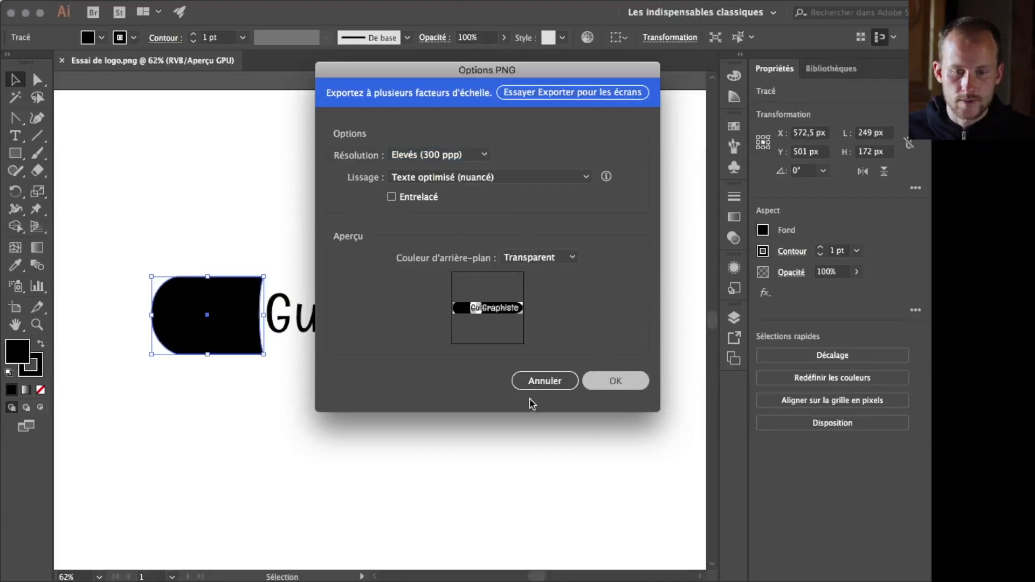
Step: Switch to the desktop and preview the exported "Essai de logo.png" file
left_click(25, 13)
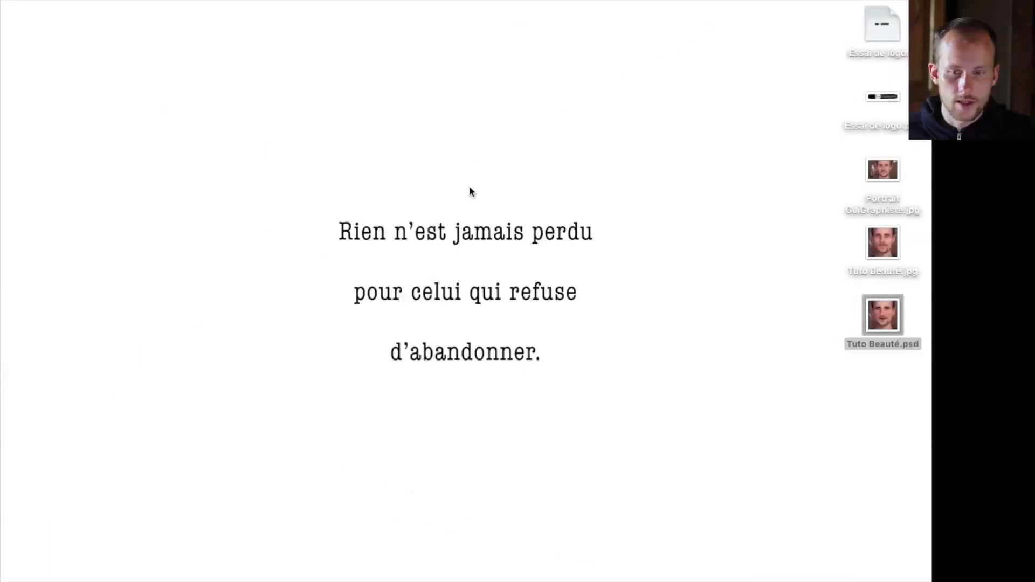
left_click(904, 129)
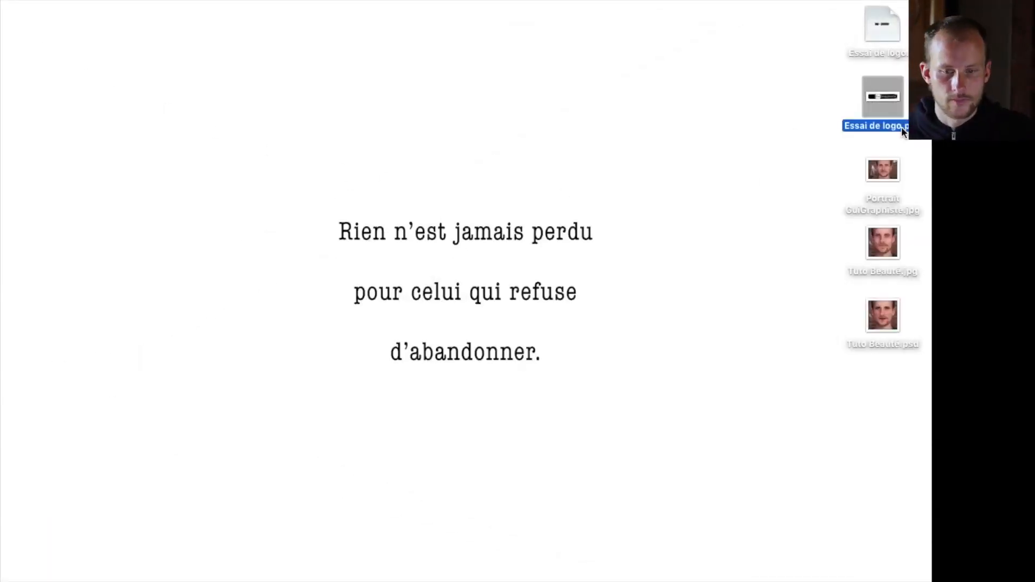
key("space")
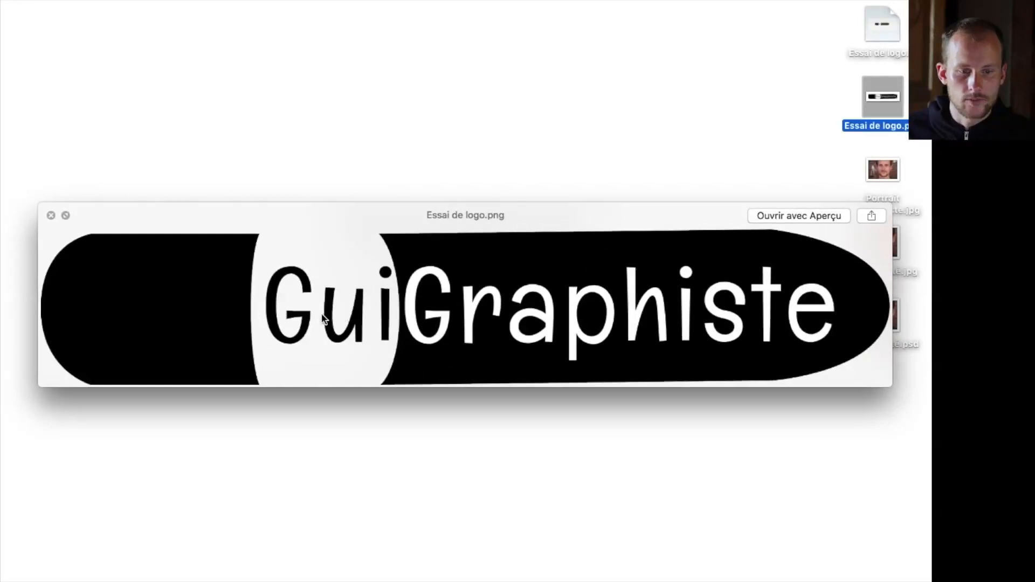